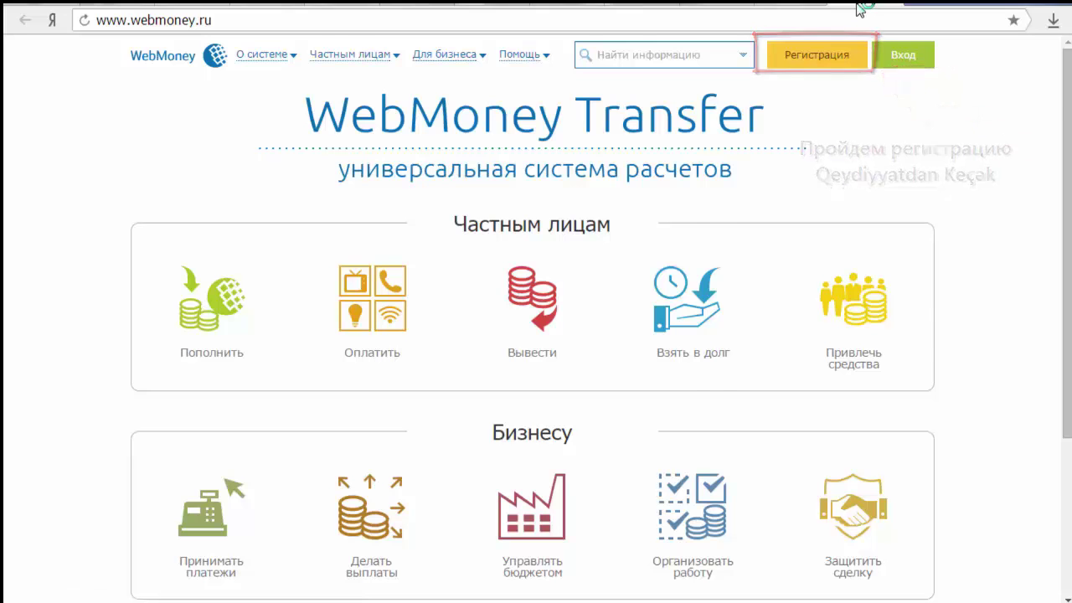
Scroll down the webmoney.ru home page and go to the Регистрация sign-up page.
scroll(692, 251, down, 1)
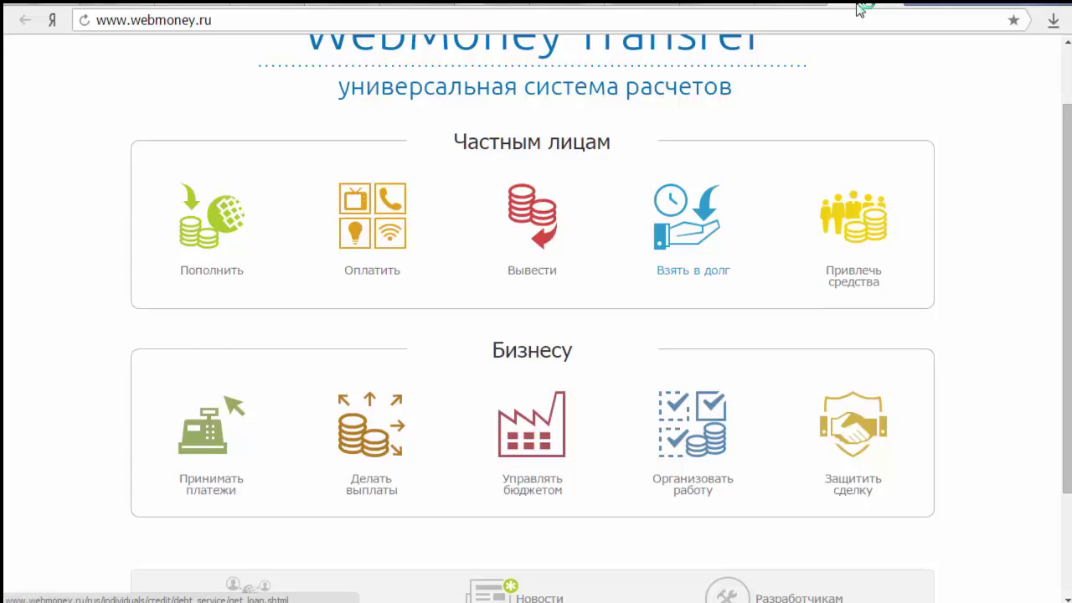
click(693, 270)
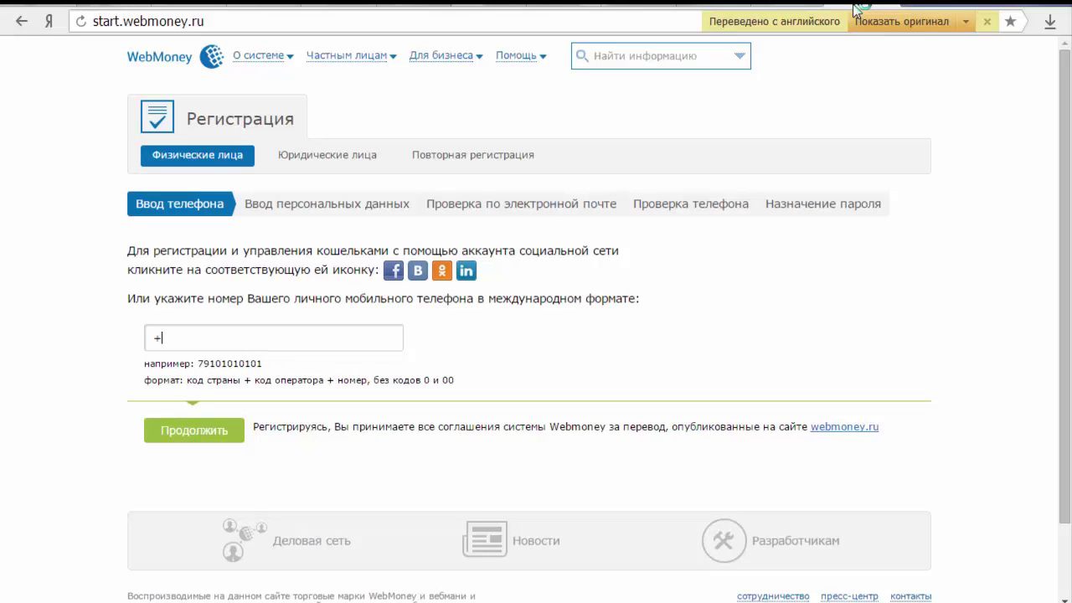
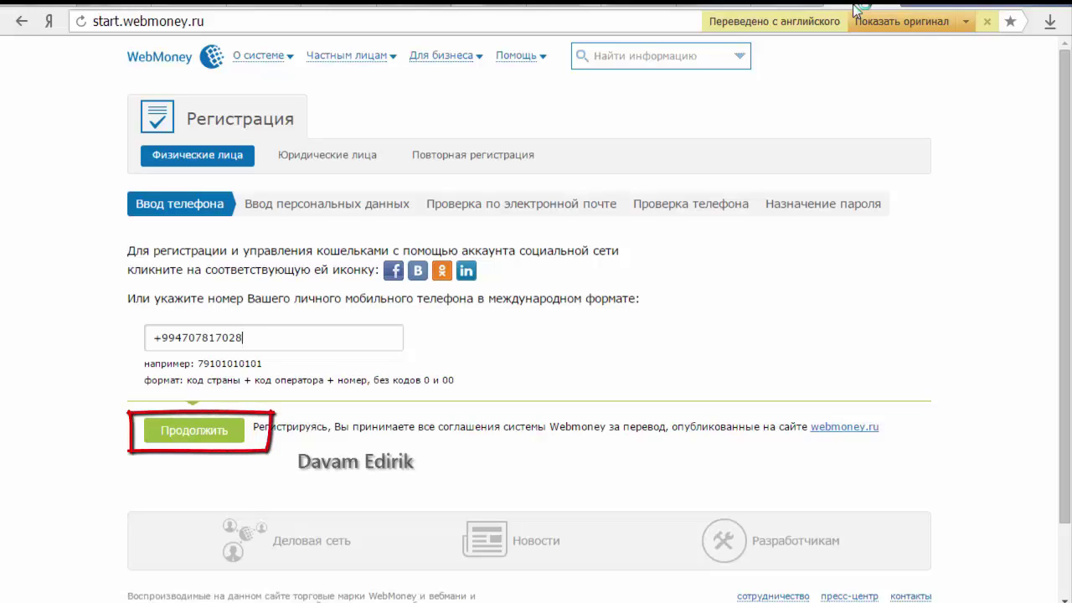
Enter the mobile phone number in international format and continue.
key(Return)
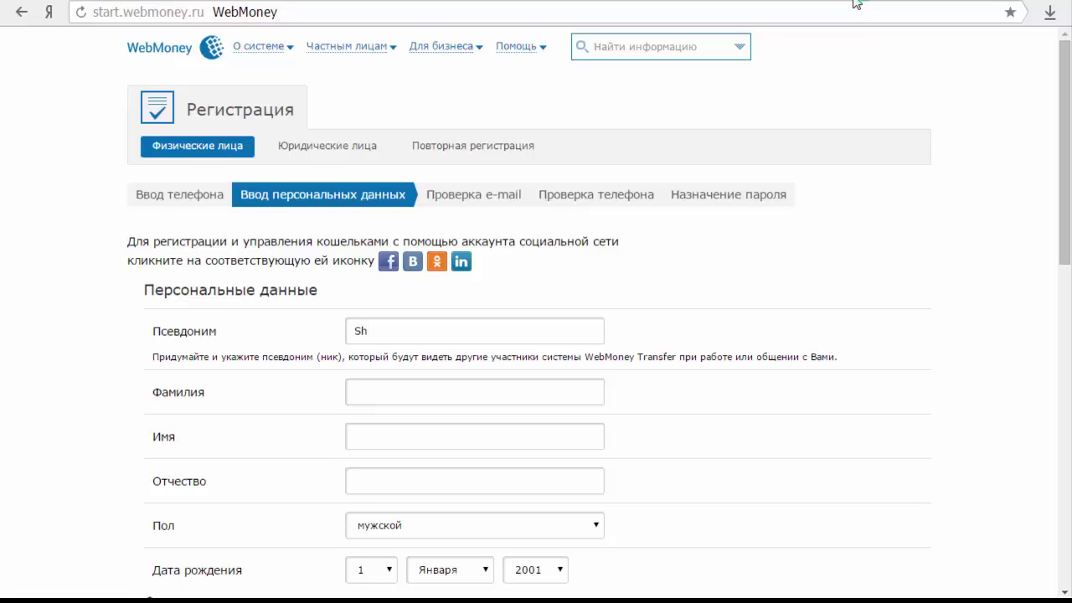
Finish the nickname, then fill in the surname, first name and patronymic fields.
text(ppingaze)
key(Tab)
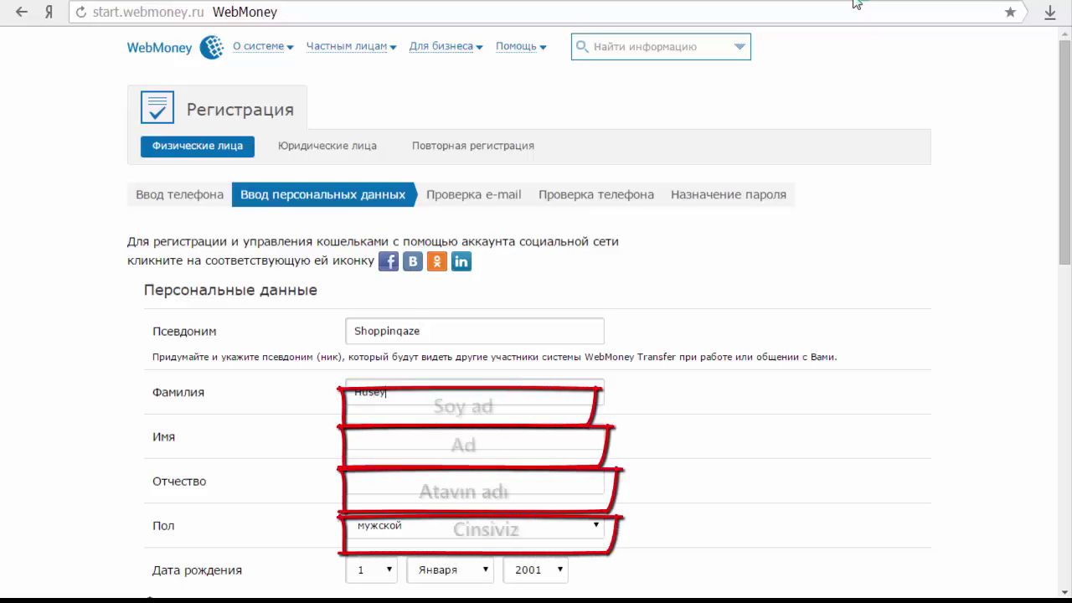
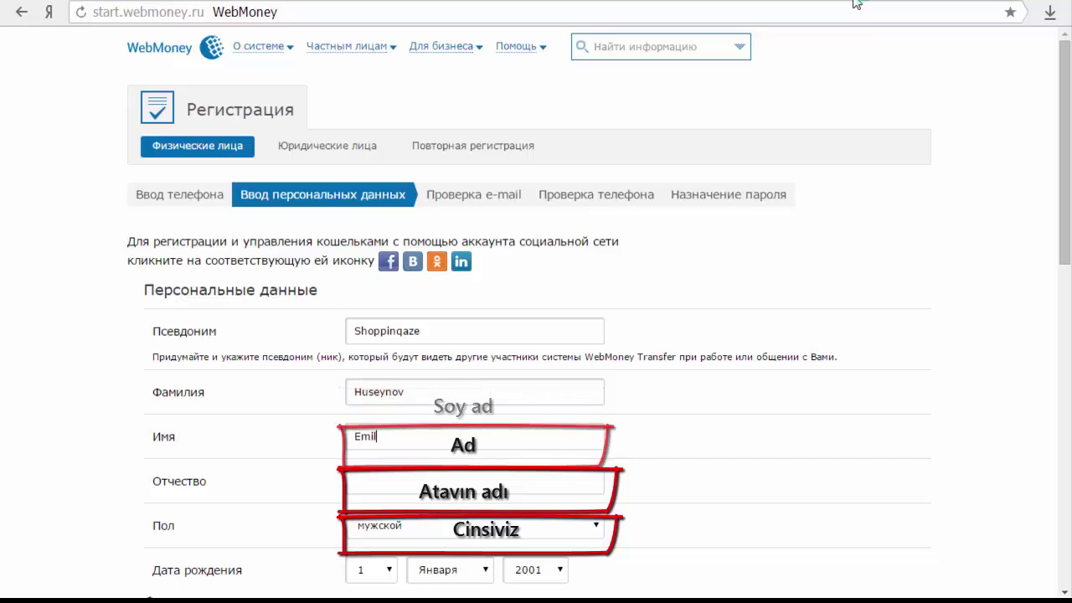
key(Tab)
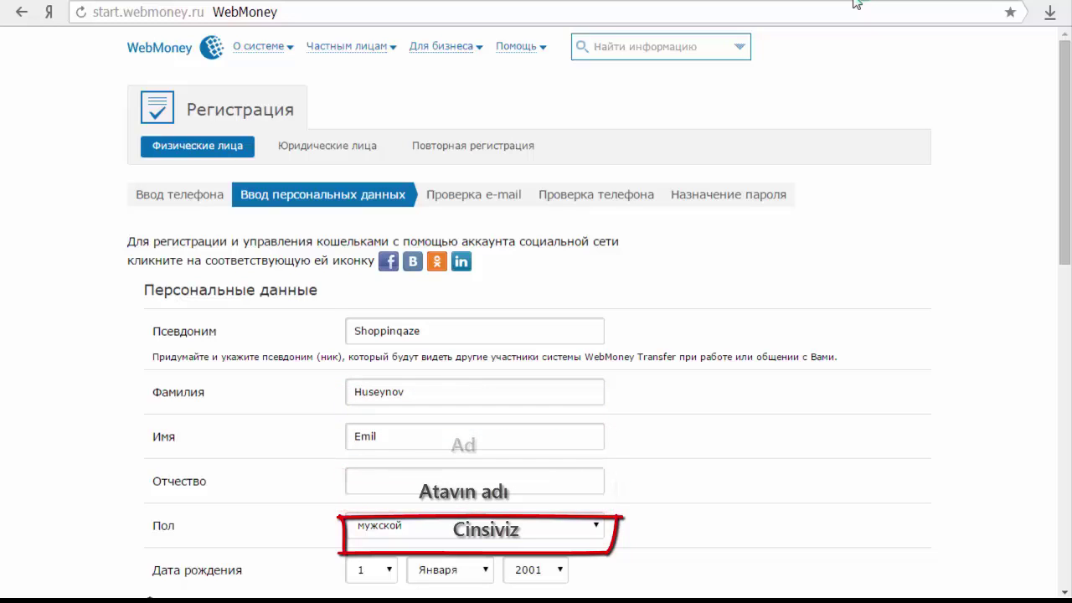
text(Zabil)
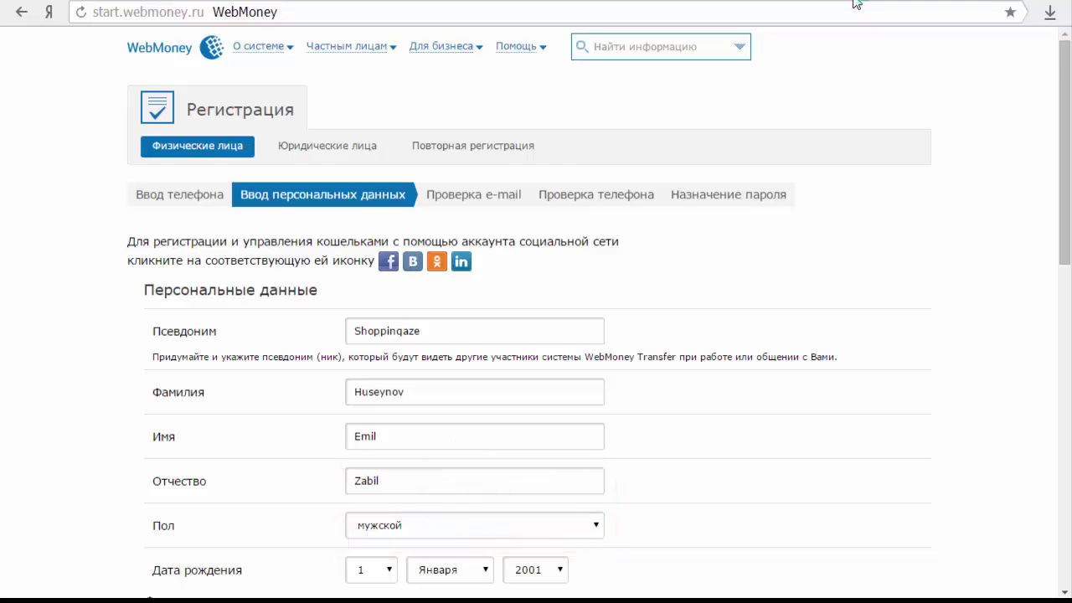
scroll(856, 2, down, 1)
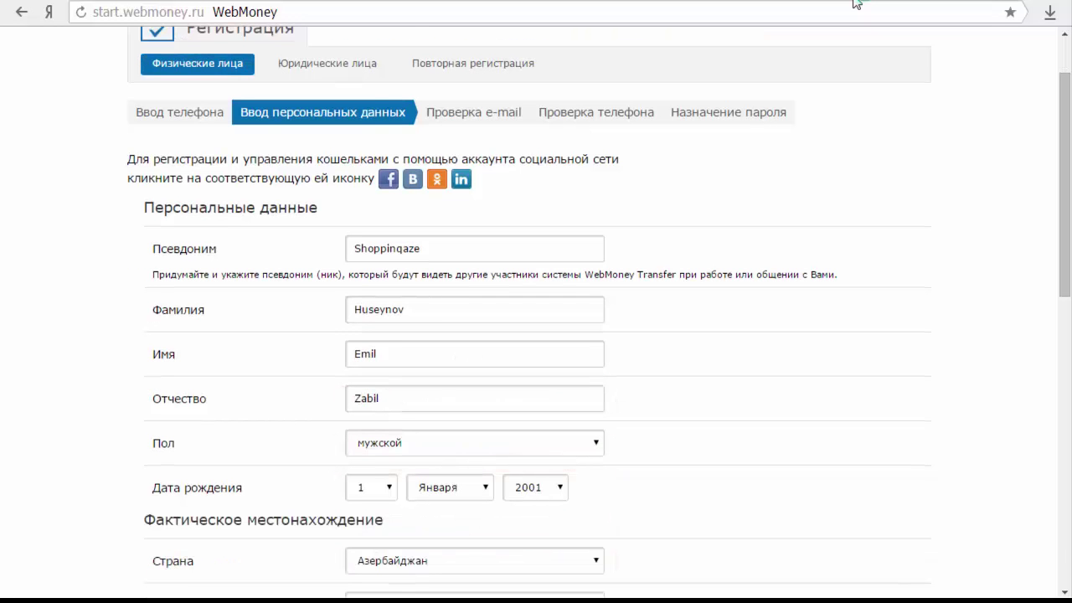
scroll(856, 2, down, 1)
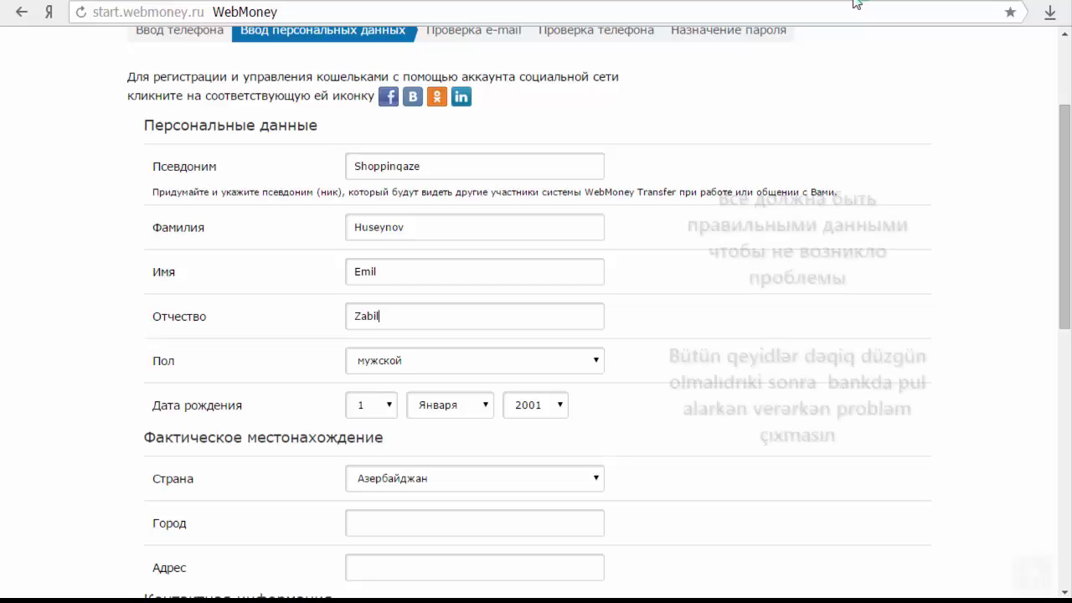
key(Tab)
key(Tab)
key(alt+Down)
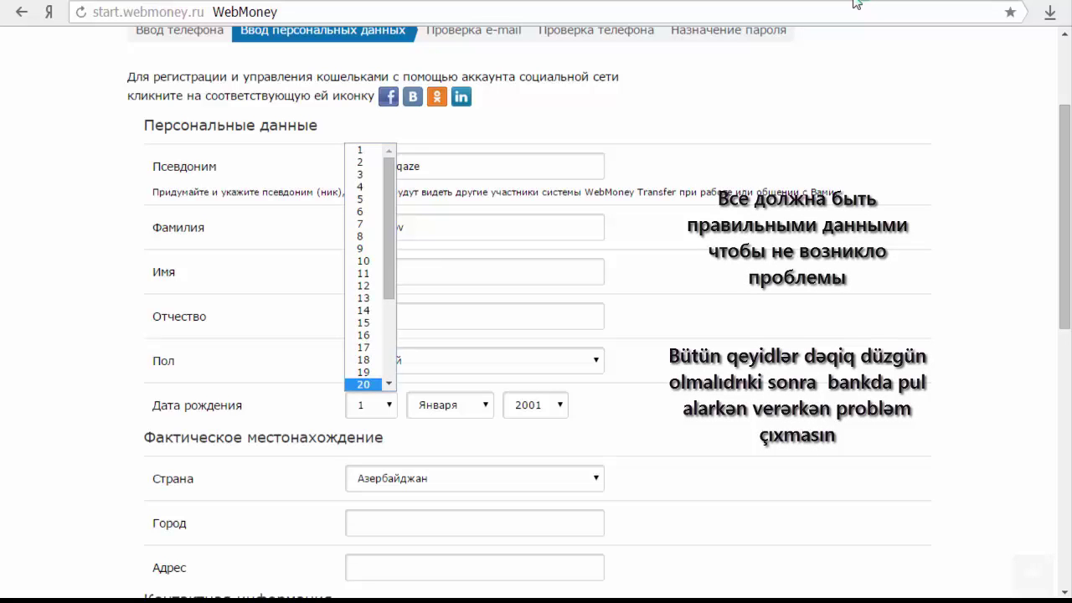
key(Return)
key(Tab)
key(alt+Down)
key(Down)
key(Down)
key(Down)
key(Down)
key(Down)
key(Down)
key(Down)
key(Down)
key(Down)
key(Down)
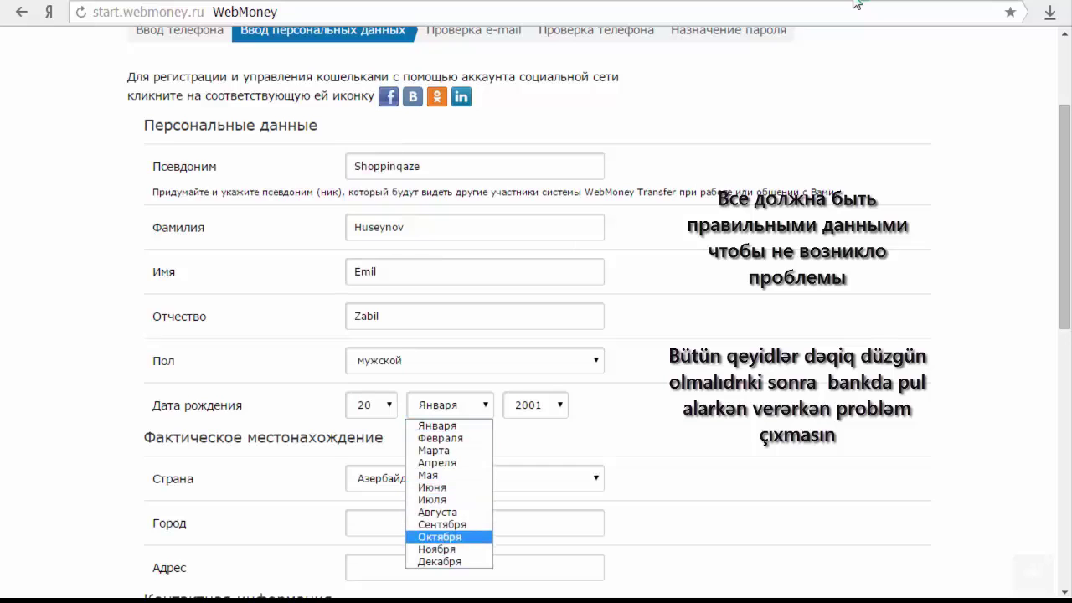
key(Return)
key(Tab)
key(alt+Down)
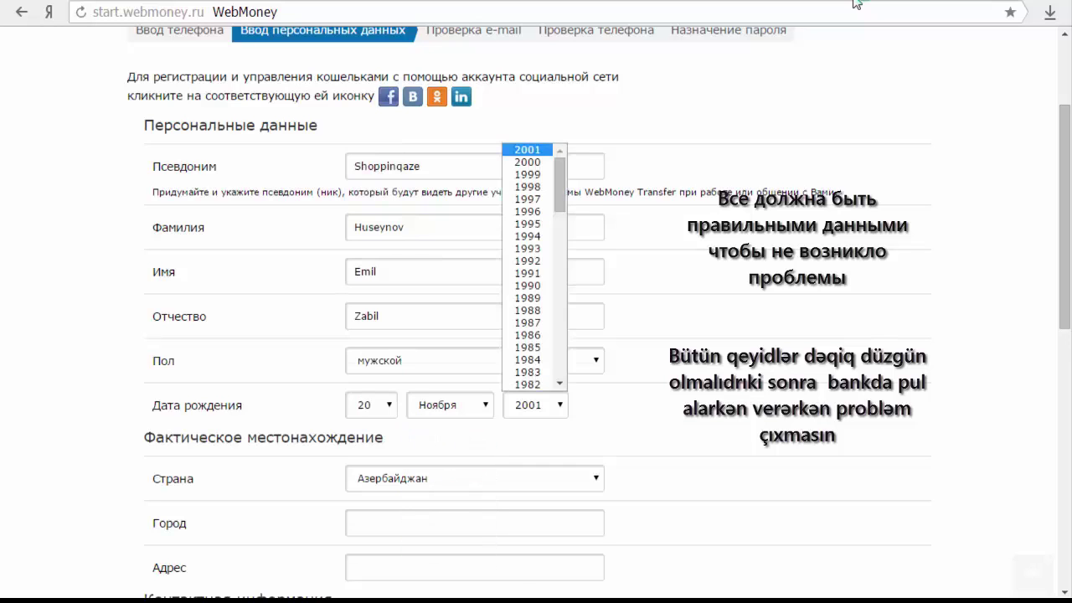
key(Down)
key(Down)
key(Down)
key(Down)
key(Down)
key(Down)
key(Down)
key(Down)
key(Down)
key(Down)
key(Down)
key(Down)
key(Down)
key(Down)
key(Down)
key(Down)
key(Down)
key(Down)
key(Down)
key(Down)
key(Down)
key(Down)
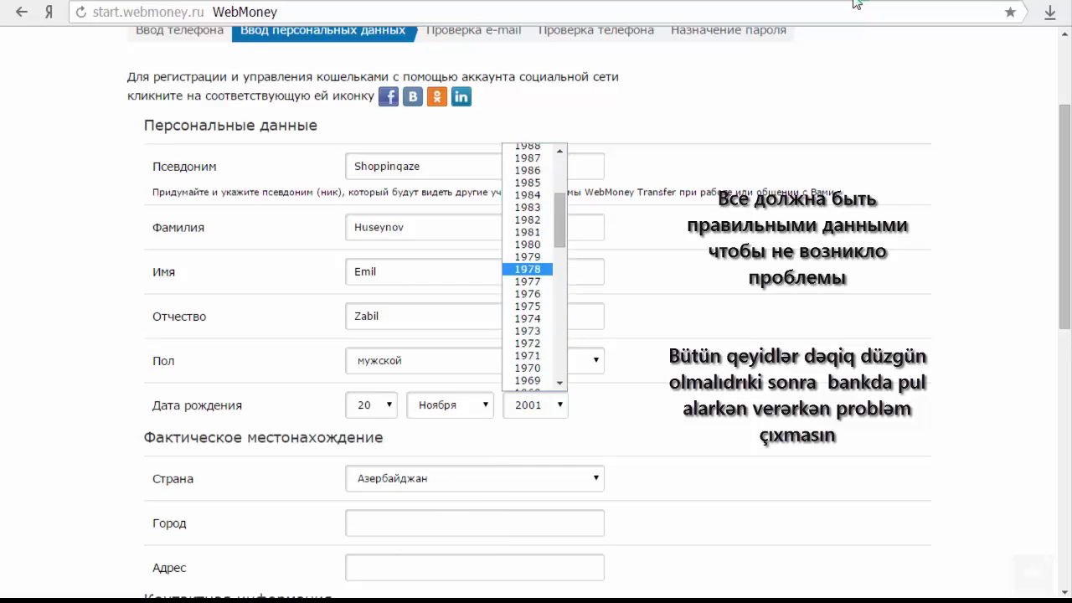
key(Up)
key(Up)
key(Down)
key(Down)
key(Return)
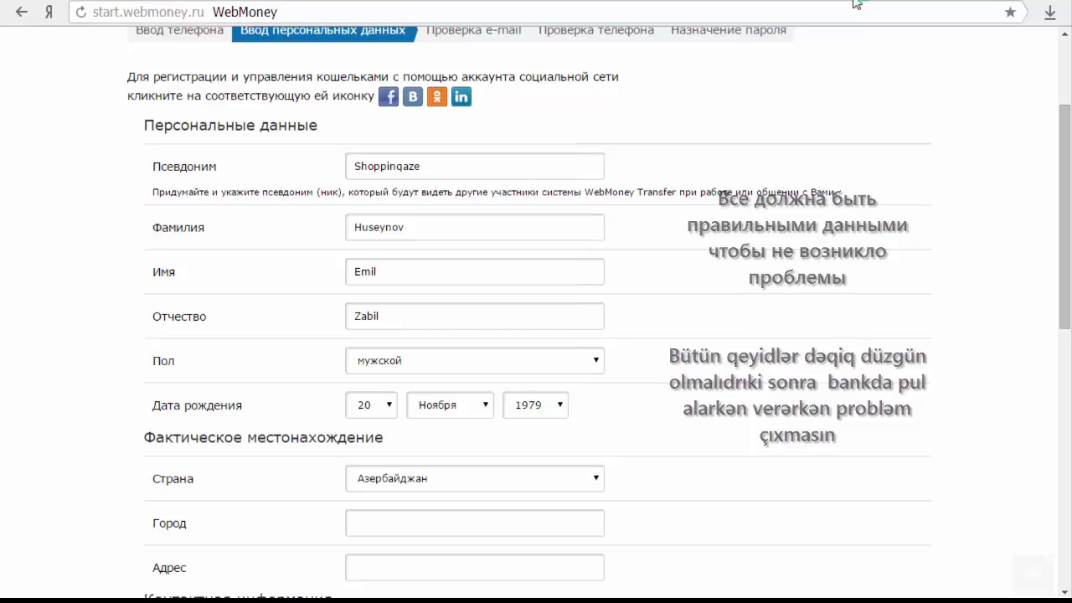
Enter the city of residence and accept the autofill suggestion for country, city and address.
key(Tab)
key(Tab)
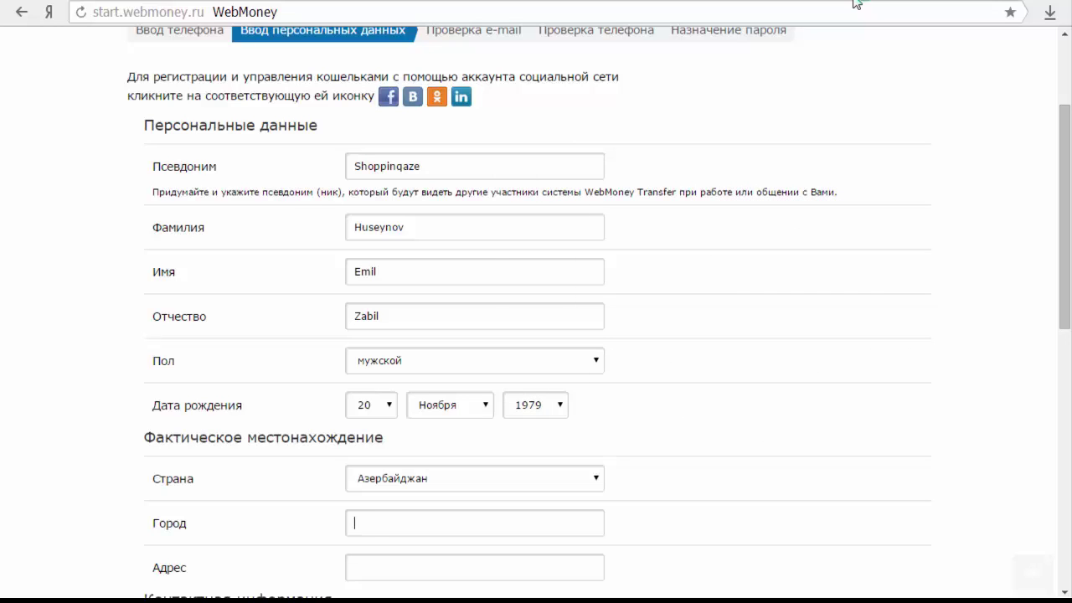
text(Sumqai)
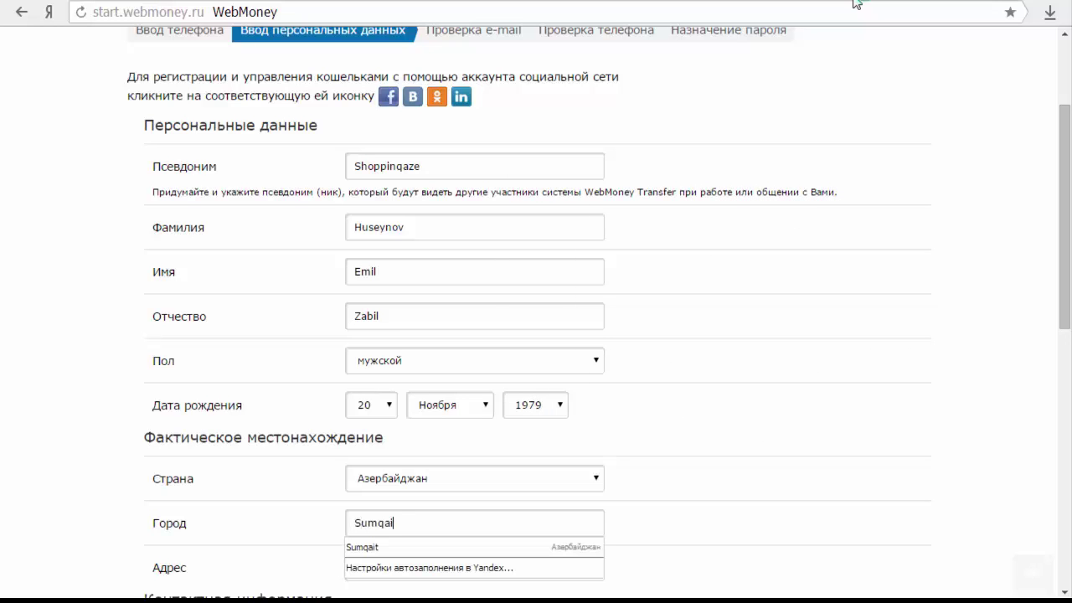
text(t)
key(Down)
key(Return)
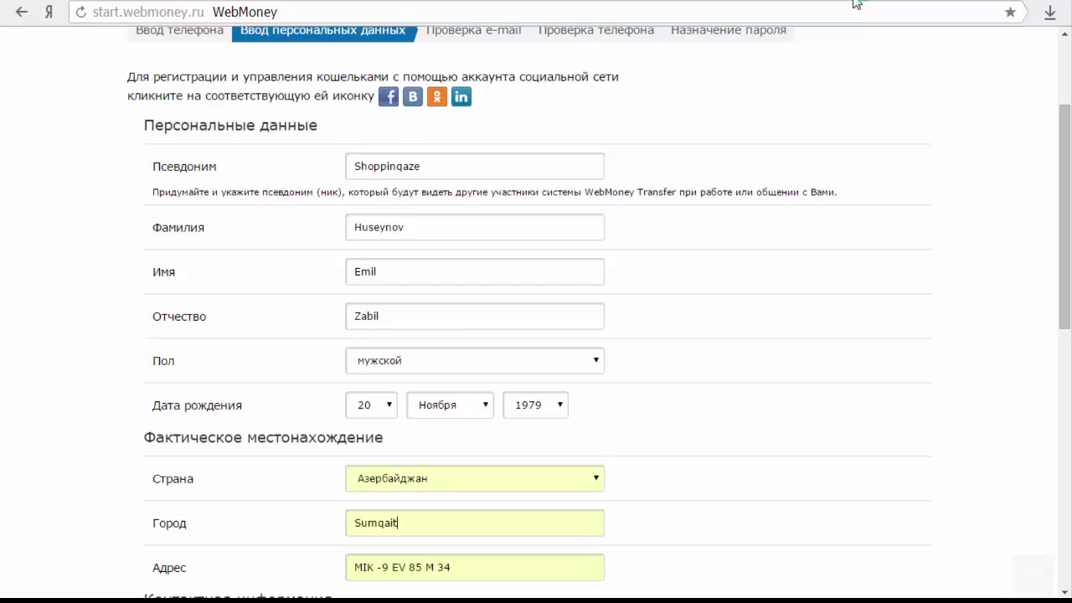
key(Tab)
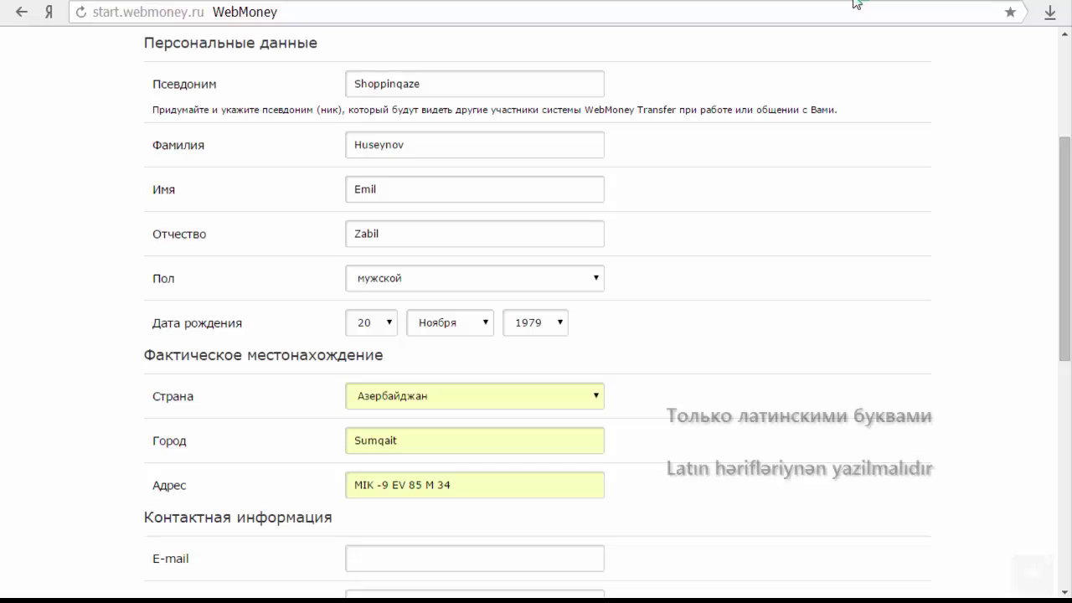
Enter the contact Gmail address in the E-mail field.
scroll(855, 2, down, 1)
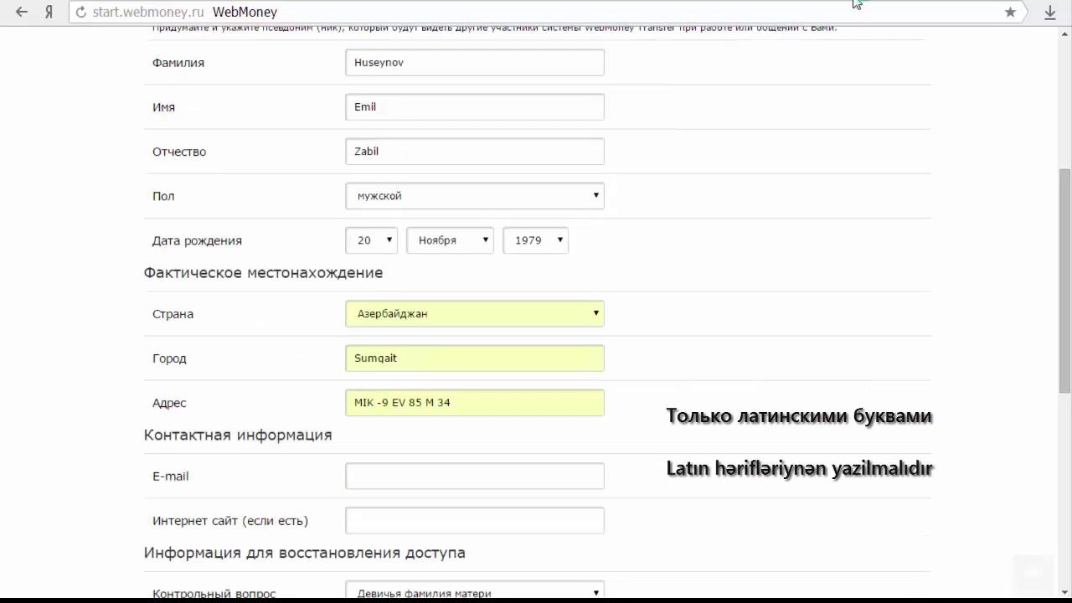
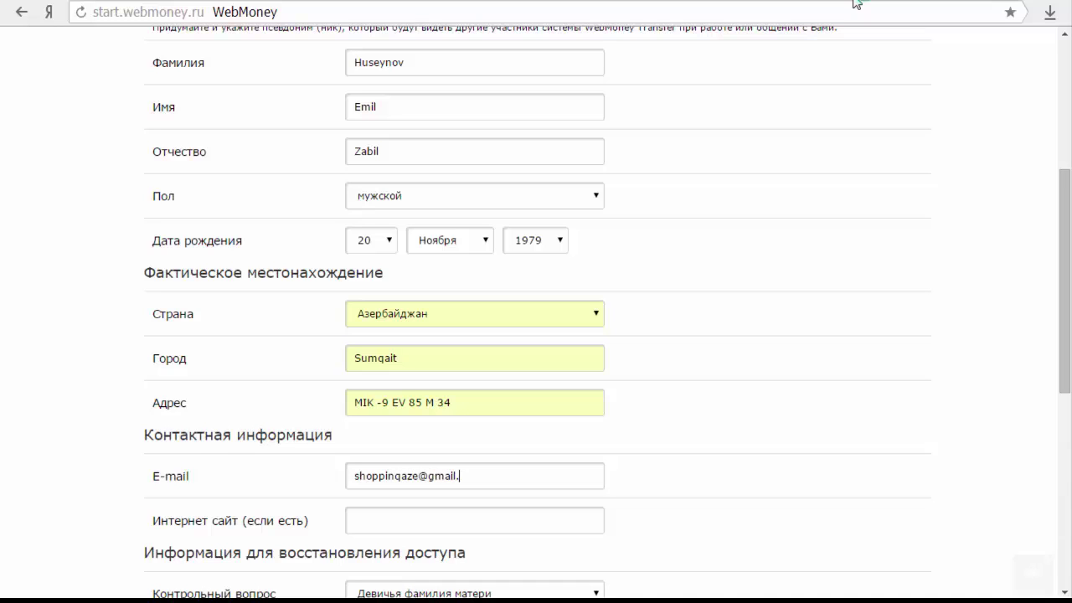
scroll(855, 2, down, 1)
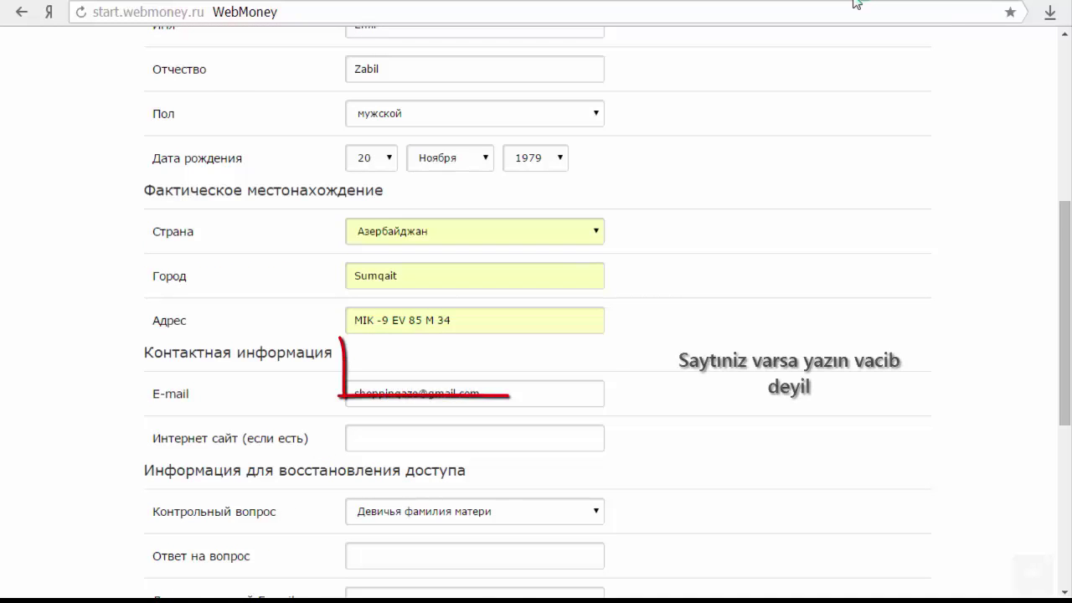
scroll(855, 2, down, 1)
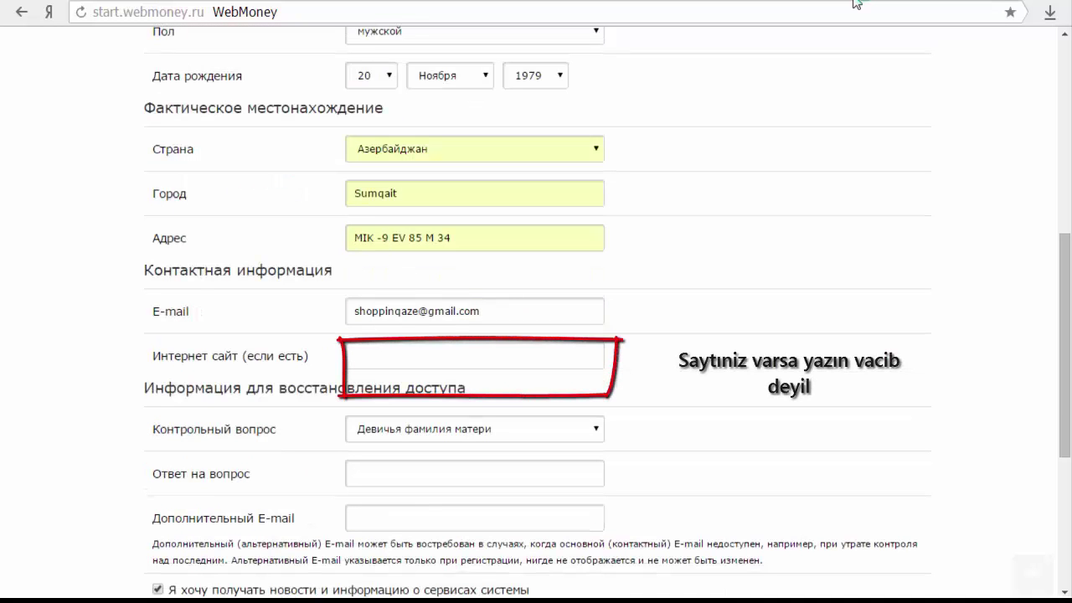
Keep the default security question, fill in the answer and backup e-mail, and submit the form.
key(alt+Down)
key(Escape)
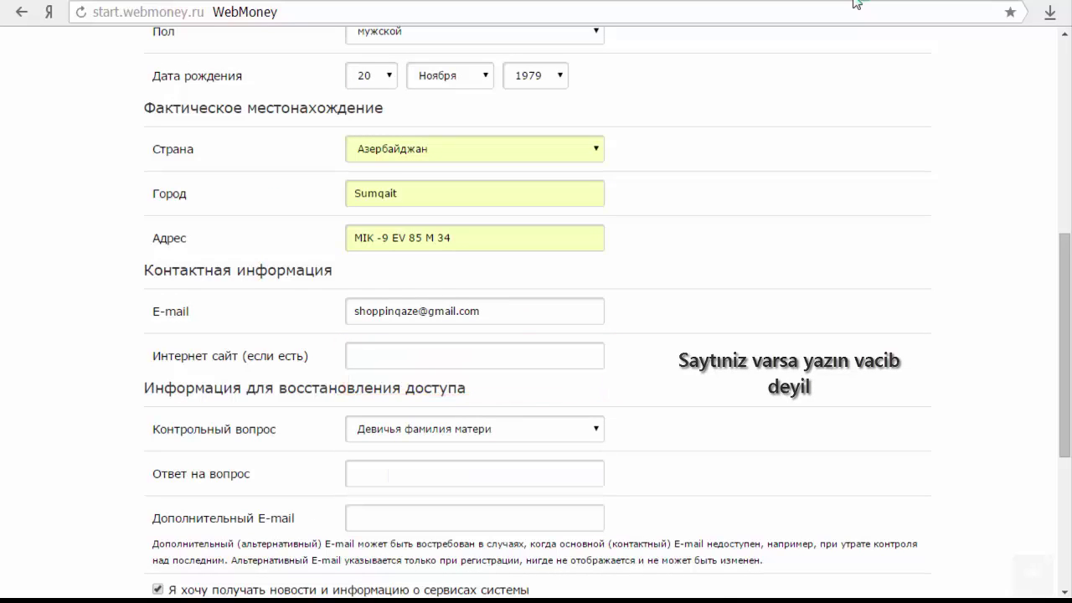
key(Tab)
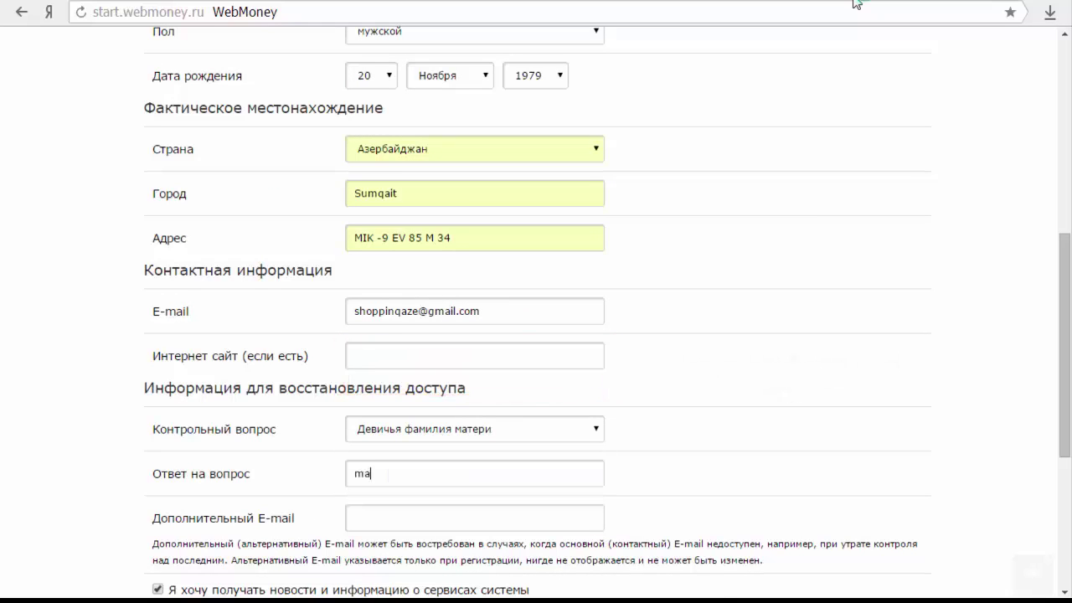
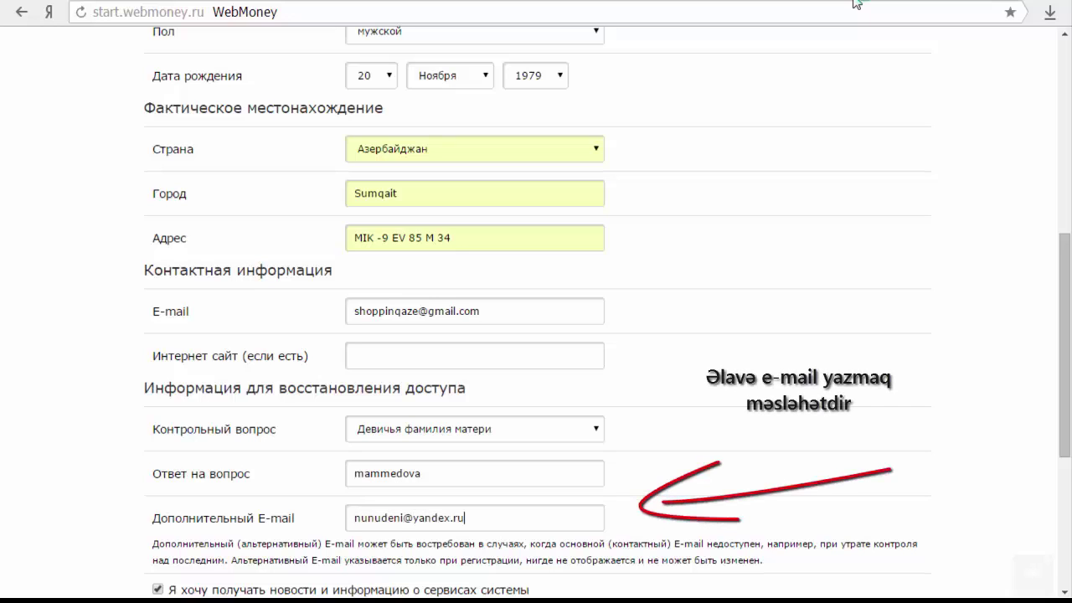
scroll(536, 335, down, 1)
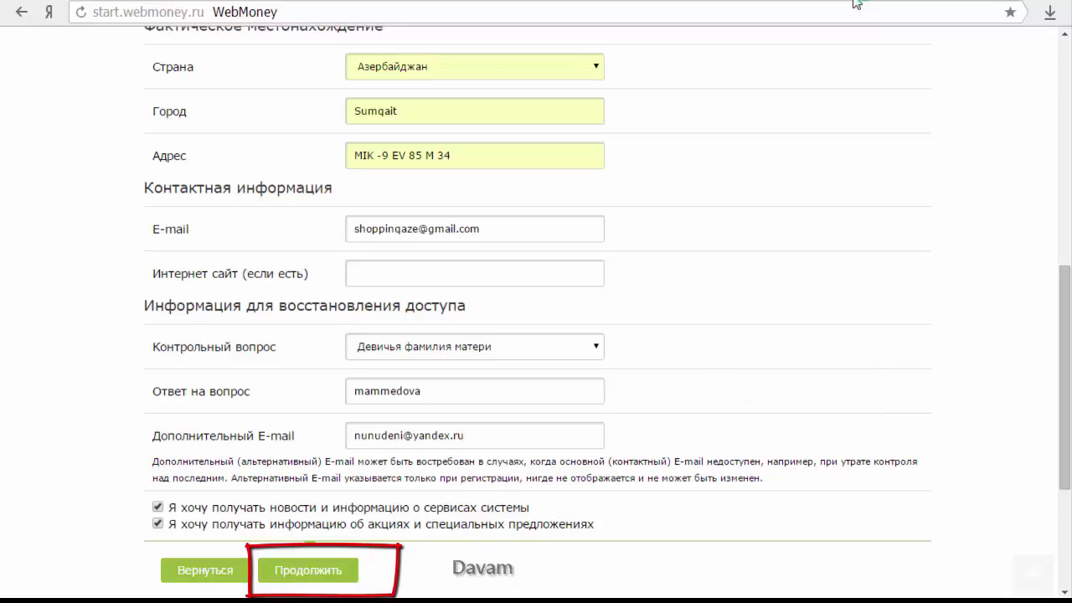
key(Return)
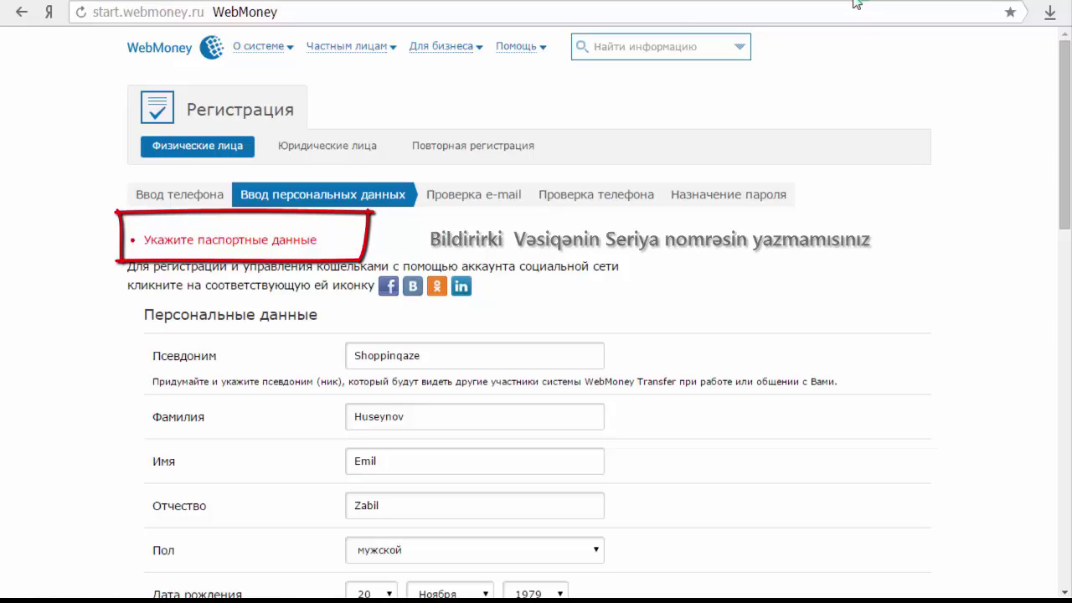
In Паспортные данные, enter the passport series and number and set Кем выдан паспорт to ASAN-SUMQAIT.
scroll(856, 2, down, 1)
scroll(856, 2, down, 3)
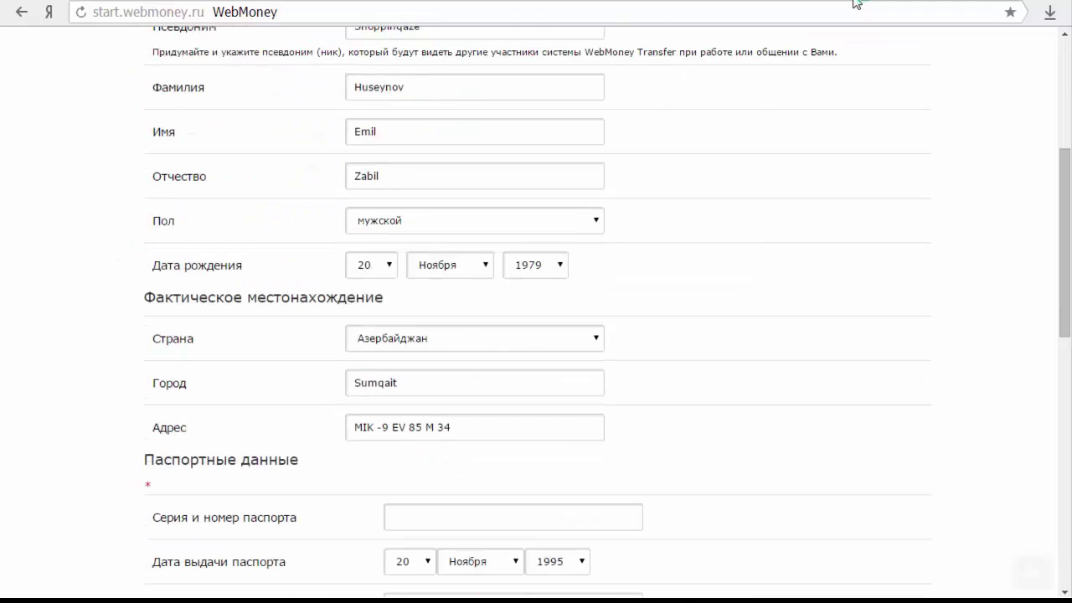
scroll(857, 2, down, 3)
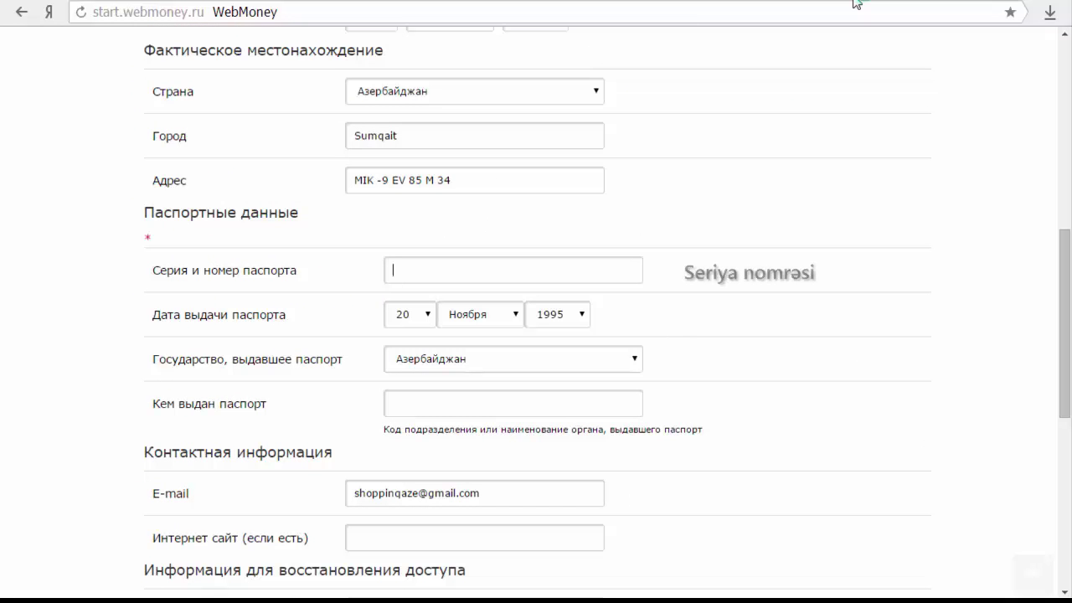
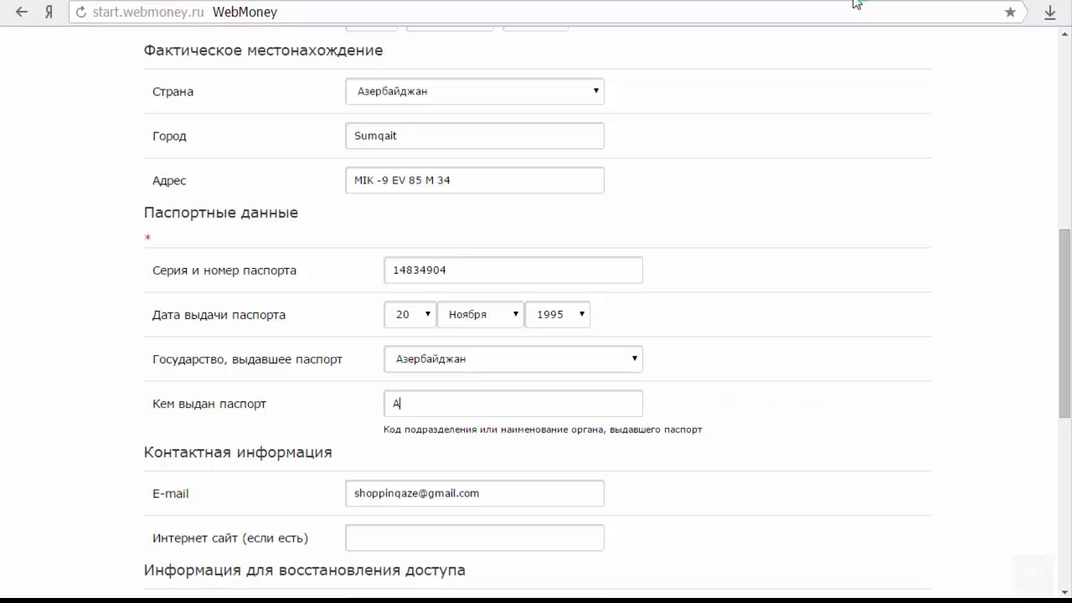
text(SAN)
key(BackSpace)
text(-SUMQAIT)
Submit the personal details, then confirm the summary page to reach Проверка e-mail.
scroll(854, 2, up, 2)
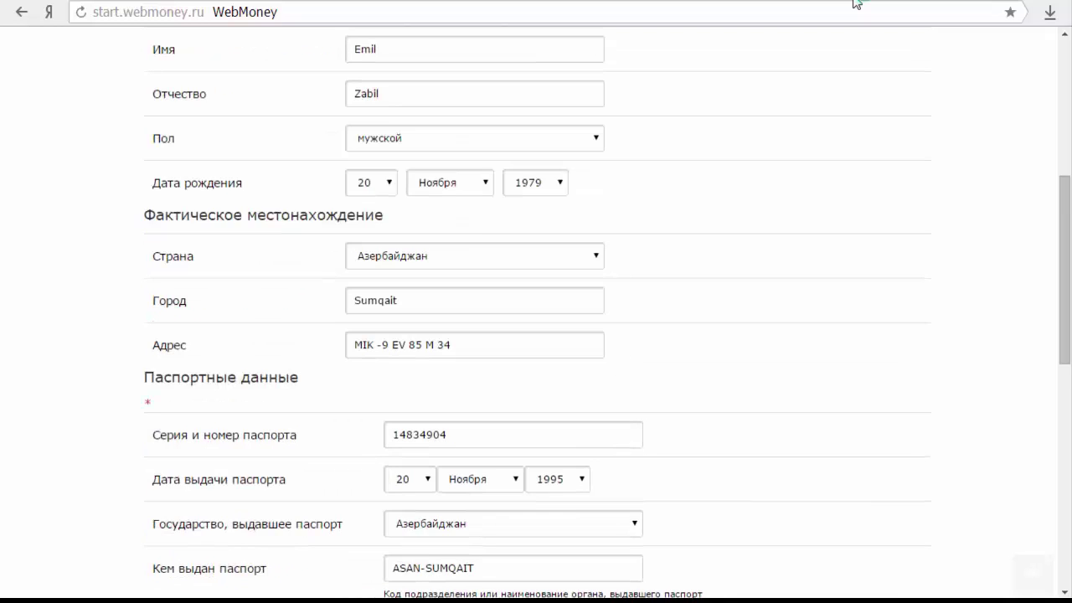
scroll(854, 3, down, 3)
scroll(854, 2, down, 4)
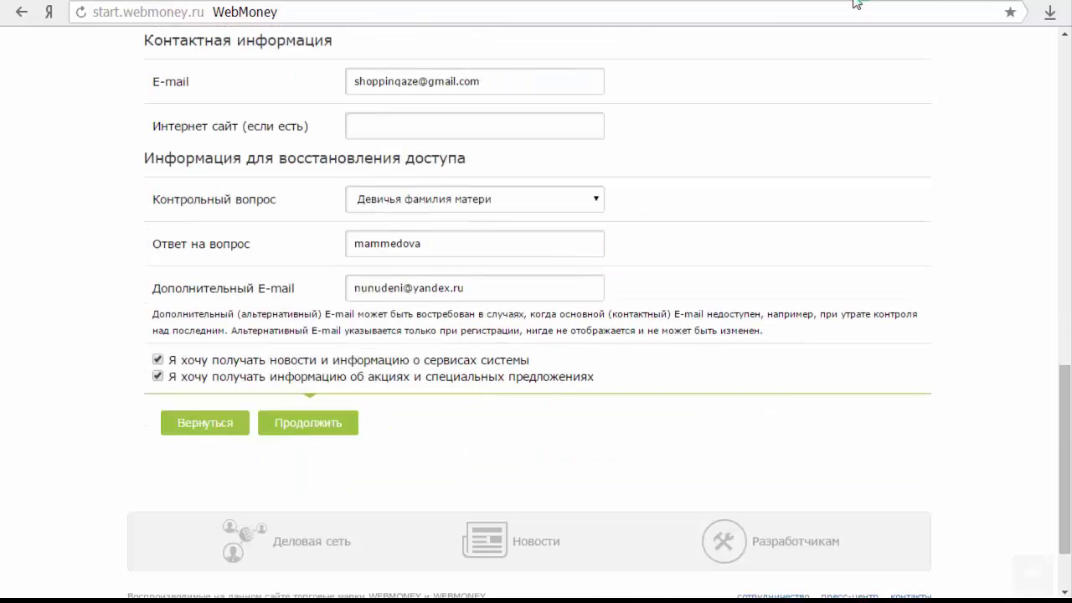
key(Tab)
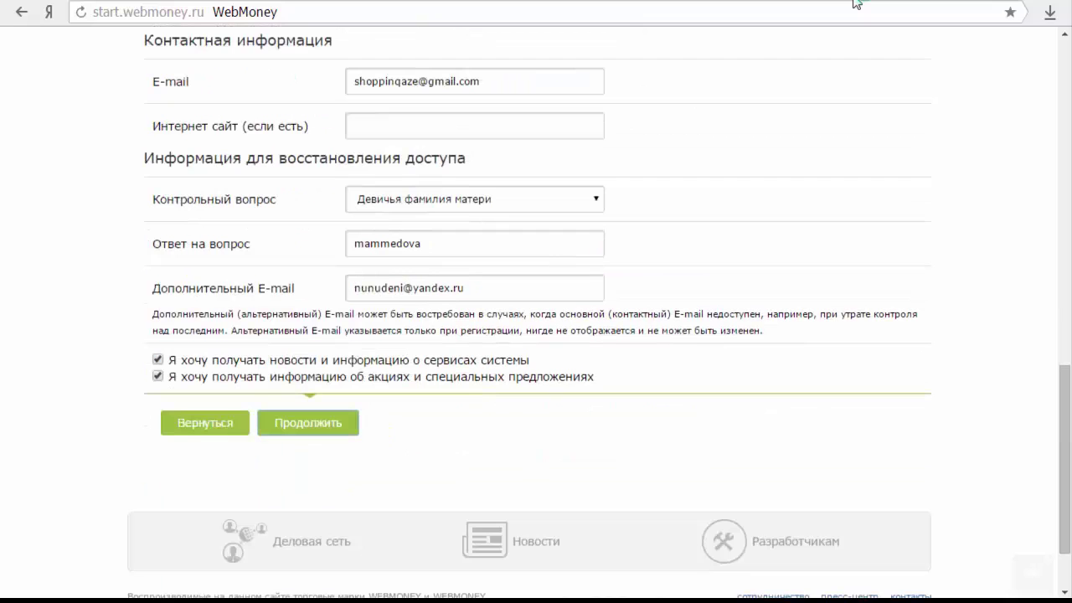
scroll(855, 3, down, 1)
key(Return)
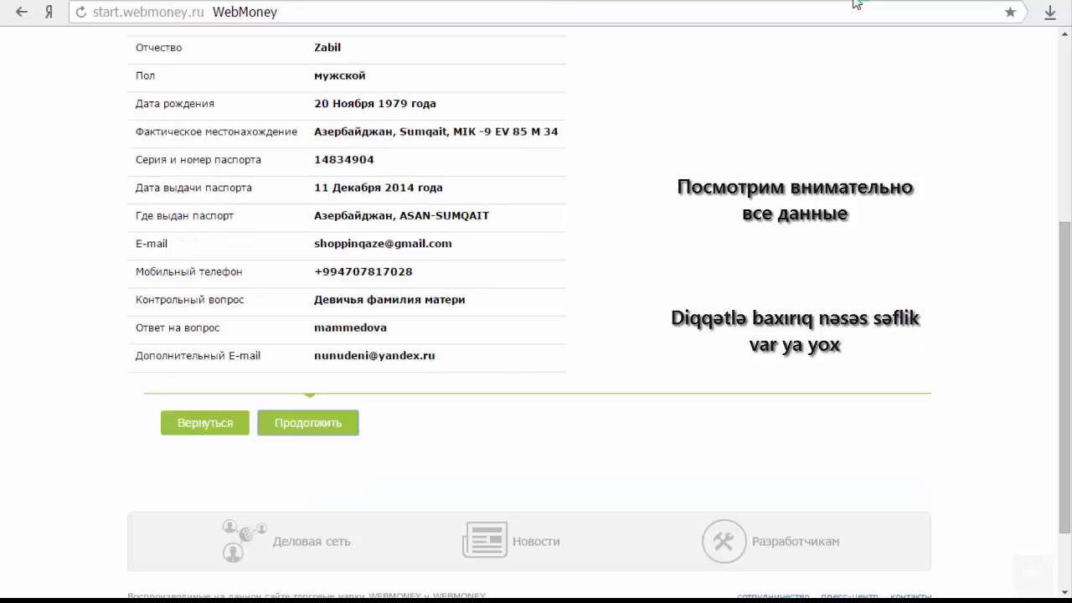
key(Return)
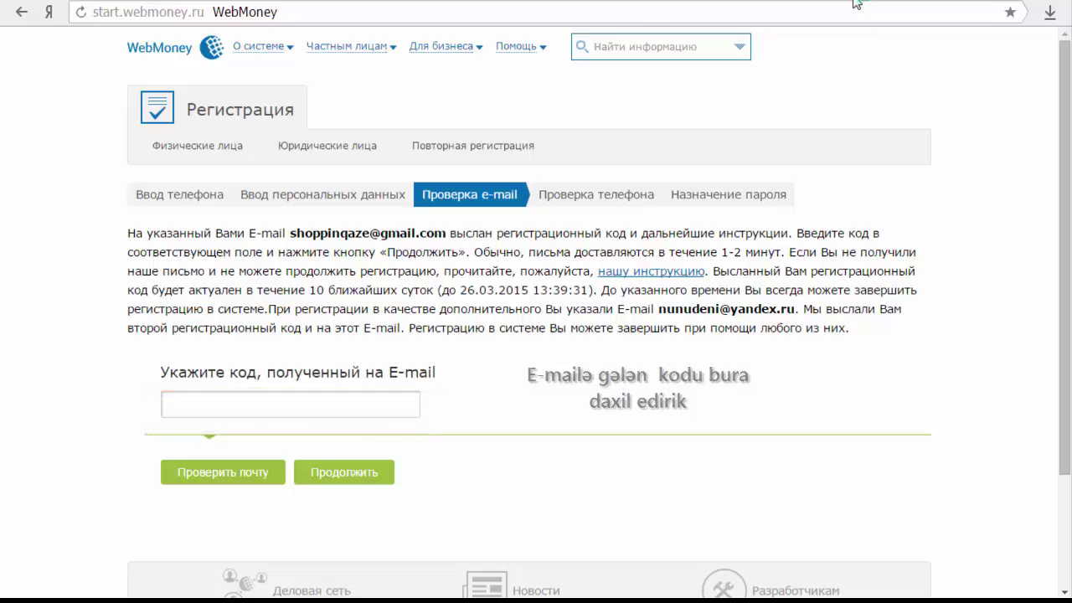
Switch to the Gmail inbox tab.
click(854, 3)
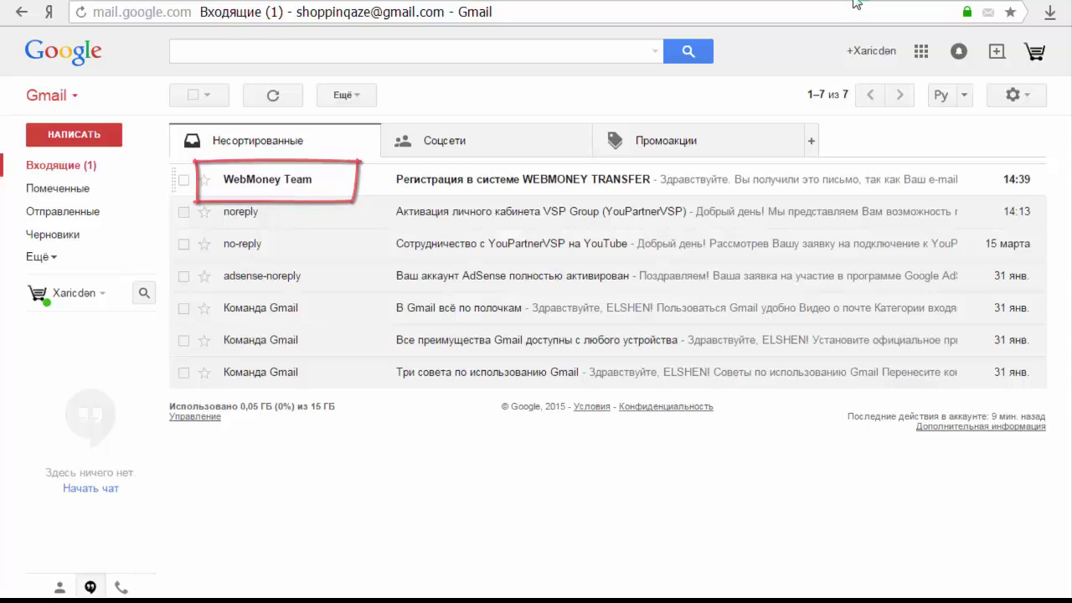
Open the WebMoney Team registration message and copy the code after 'Ваш регистрационный код'.
key(Return)
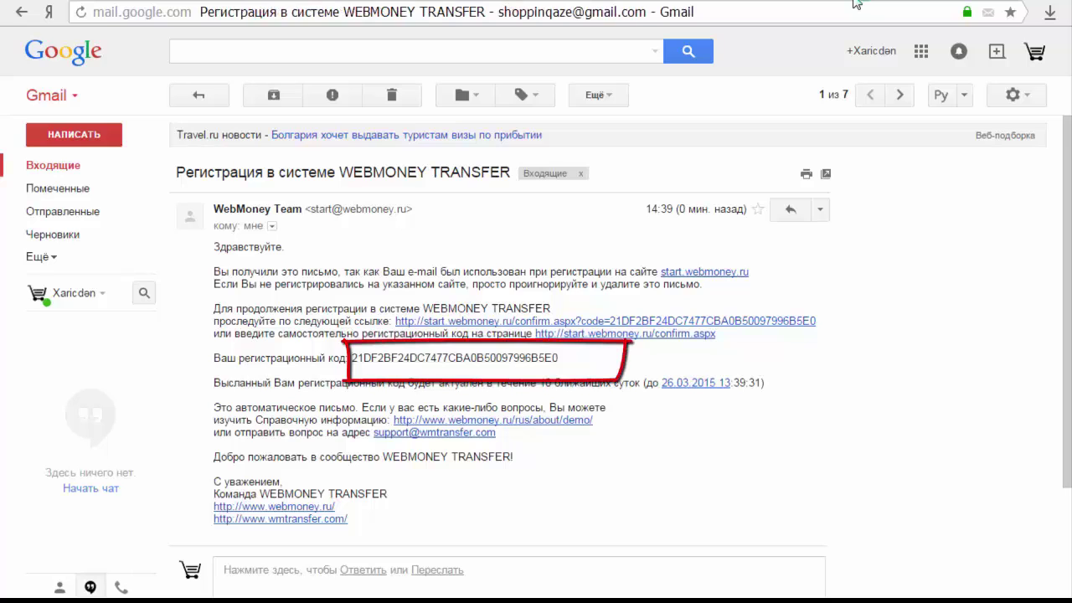
drag(558, 357, 352, 358)
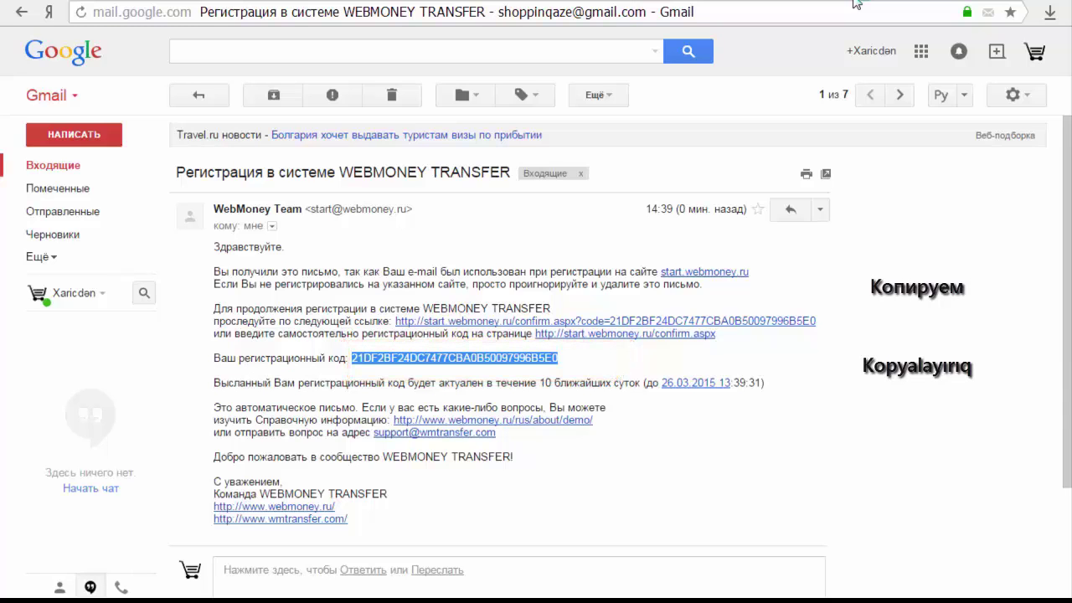
right_click(374, 360)
key(Return)
Back on the WebMoney tab, paste the registration code into the code field and submit it.
key(ctrl+Tab)
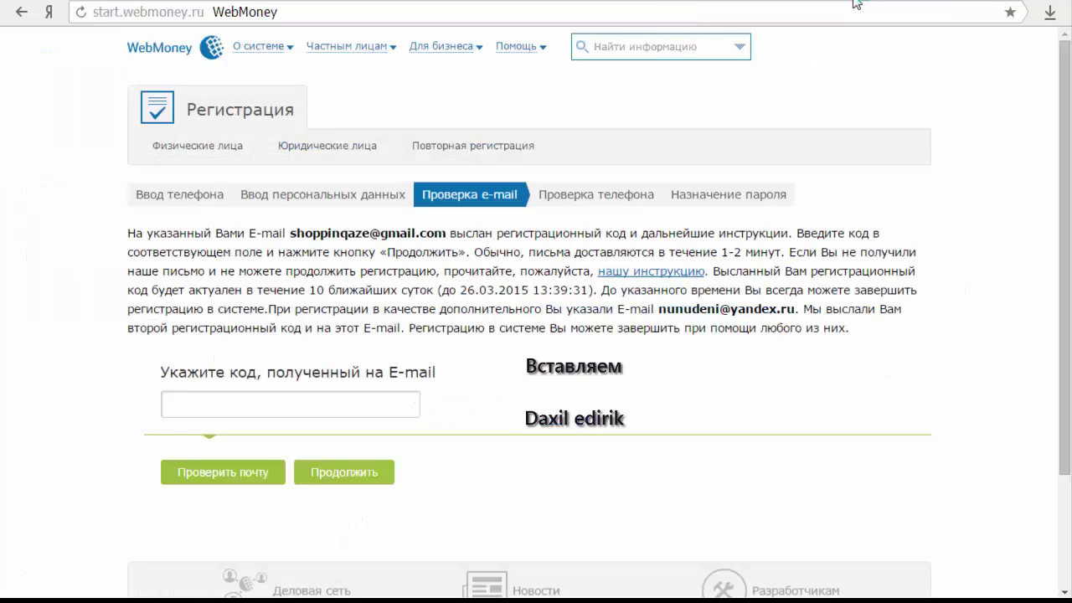
right_click(298, 400)
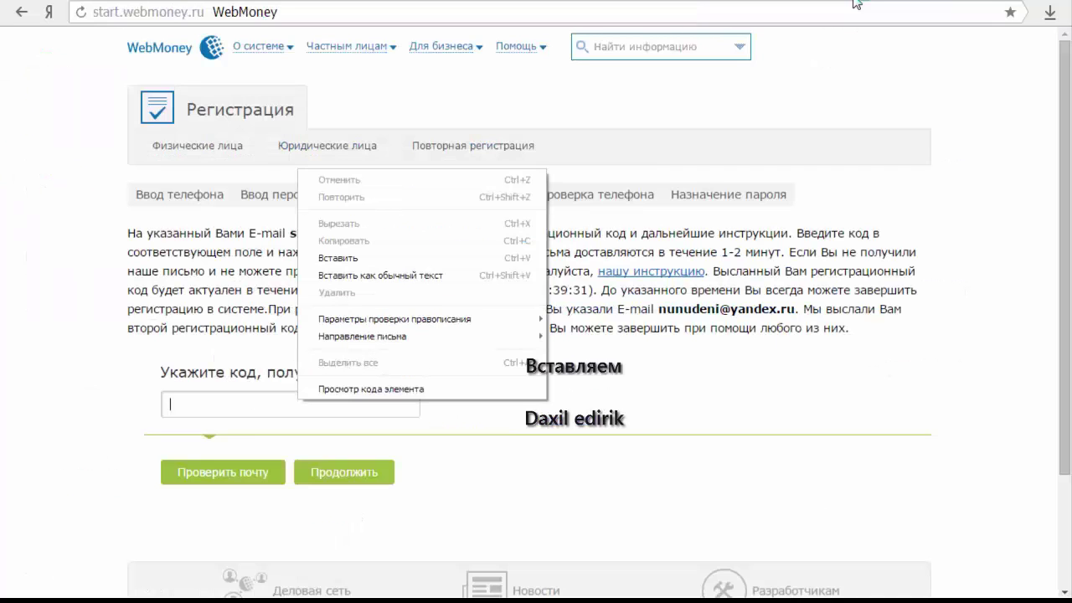
key(Down)
key(Return)
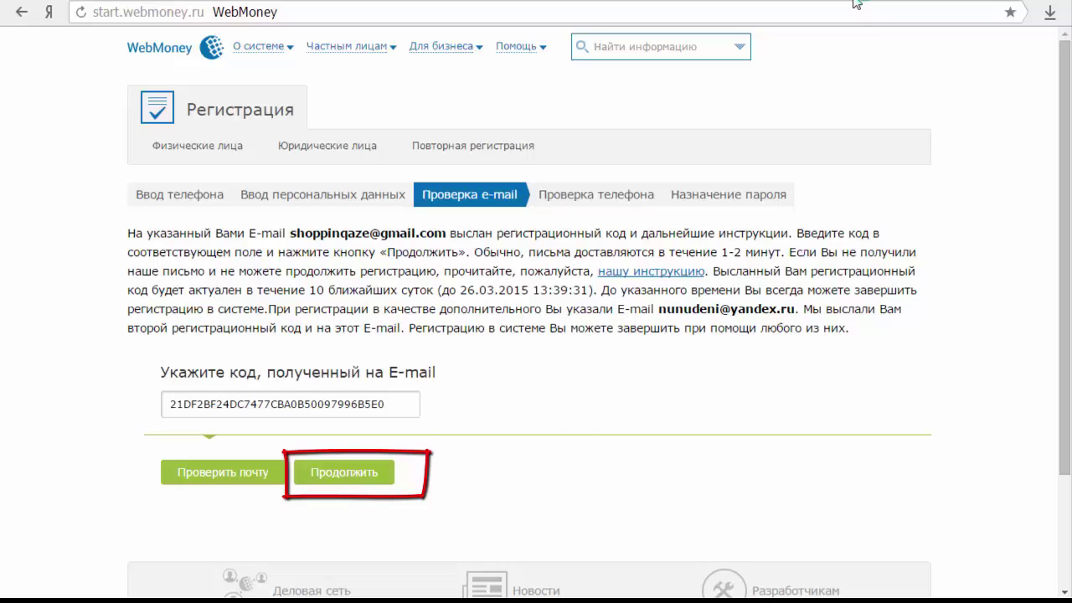
key(Return)
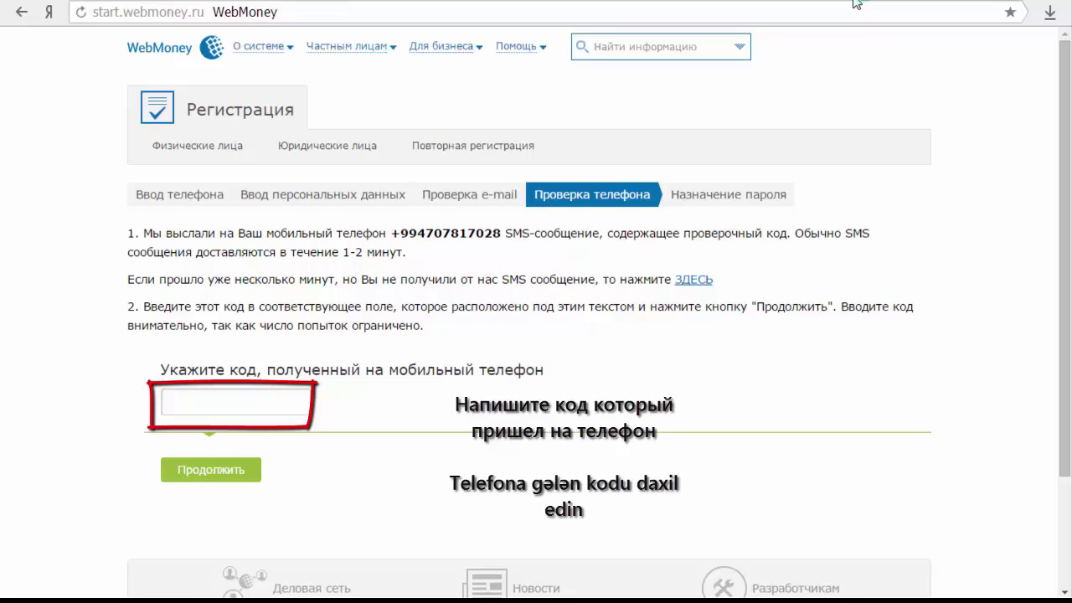
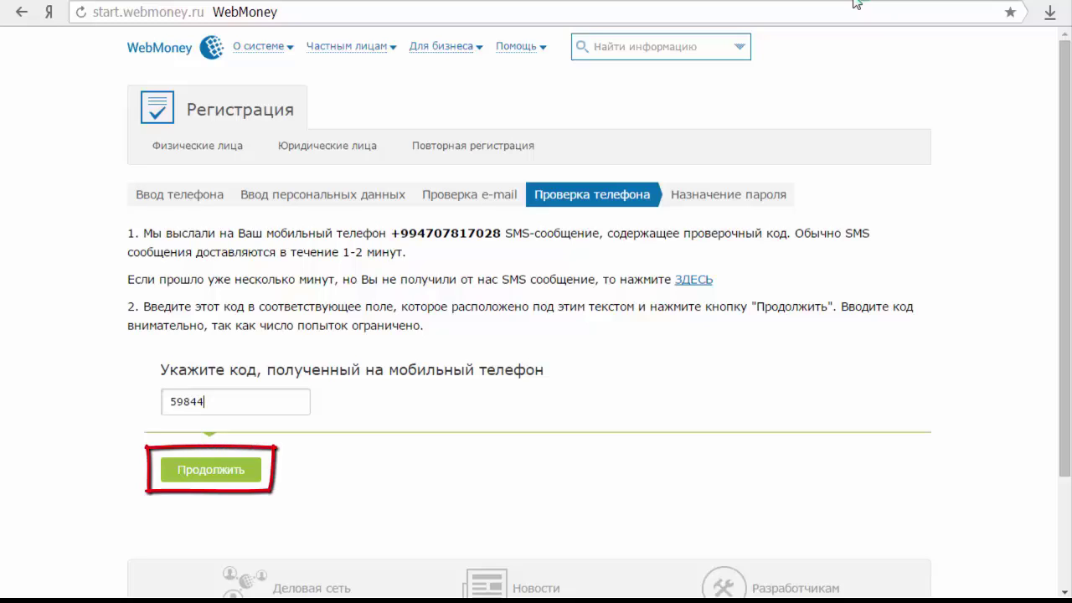
Enter the SMS verification code received on the phone and submit it.
key(Return)
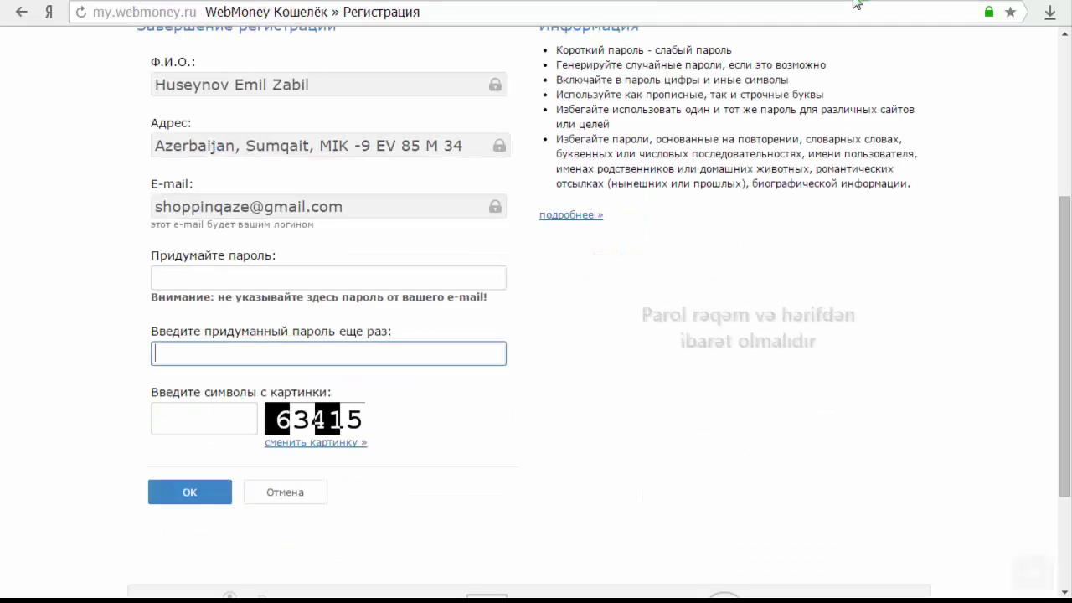
Enter the new account password in both the password and confirmation fields.
key(shift+Tab)
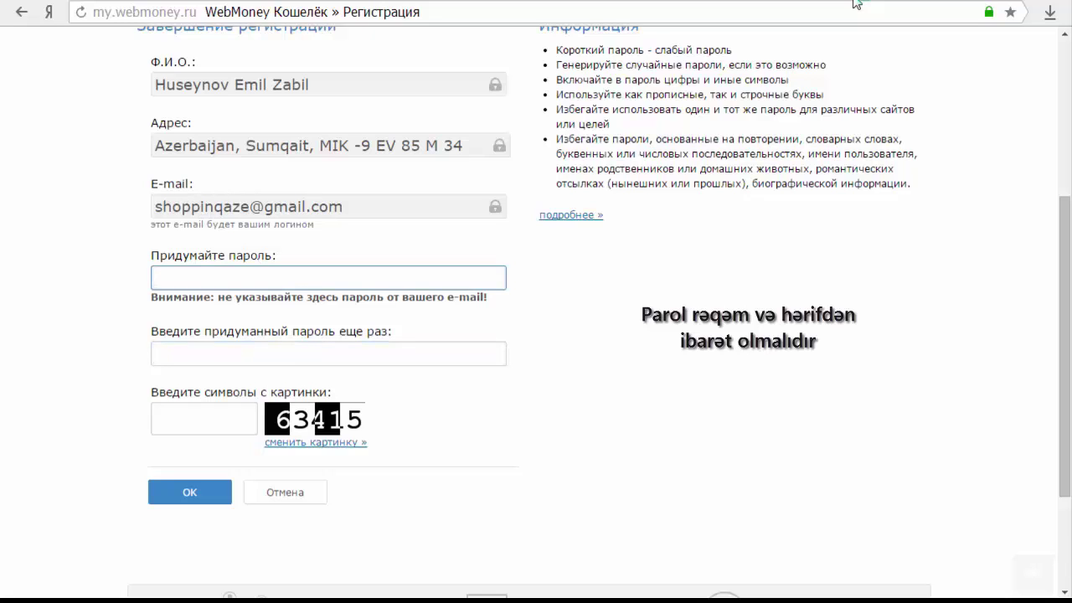
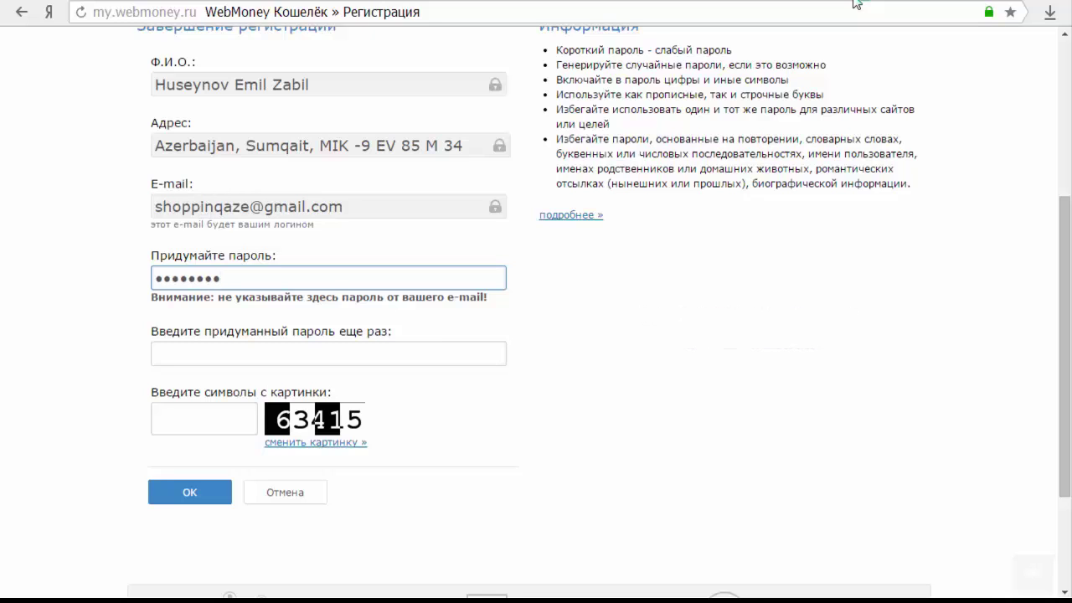
key(Tab)
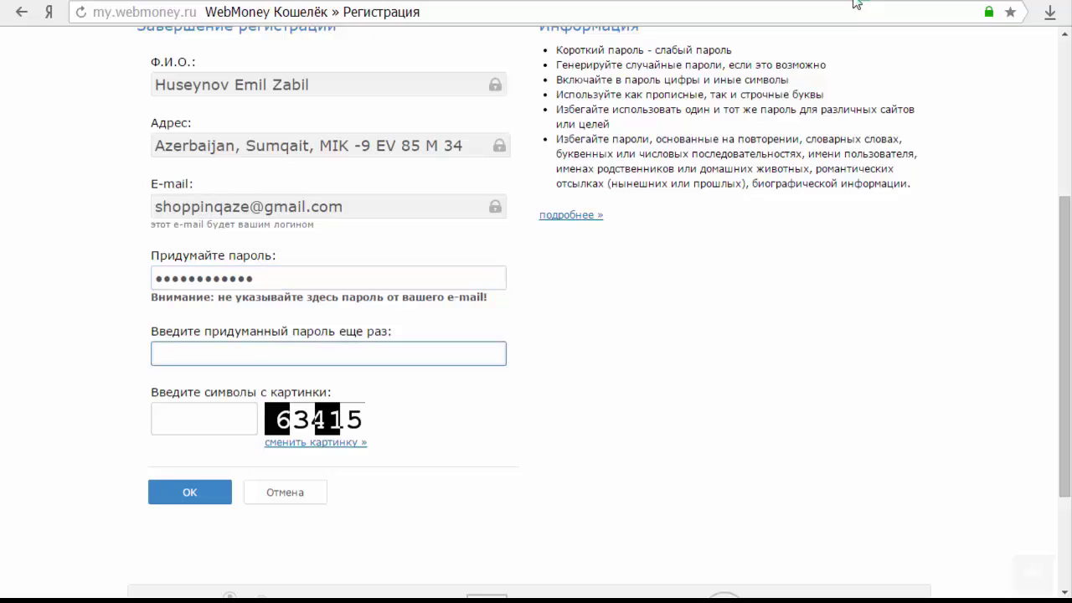
Fill in the characters shown in the picture and submit the final registration form.
key(Tab)
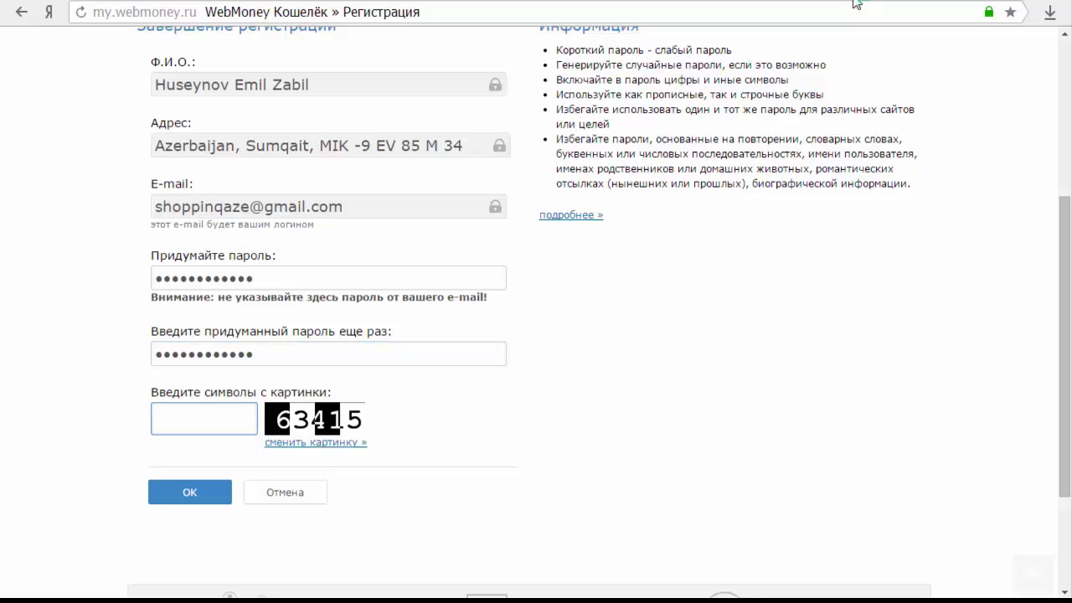
text(63415)
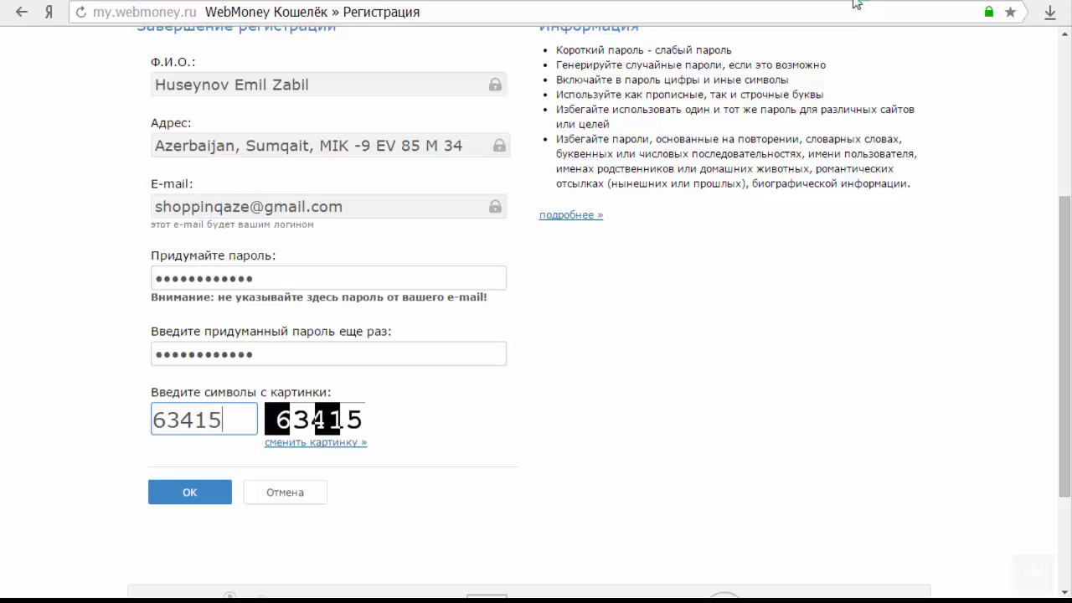
key(Return)
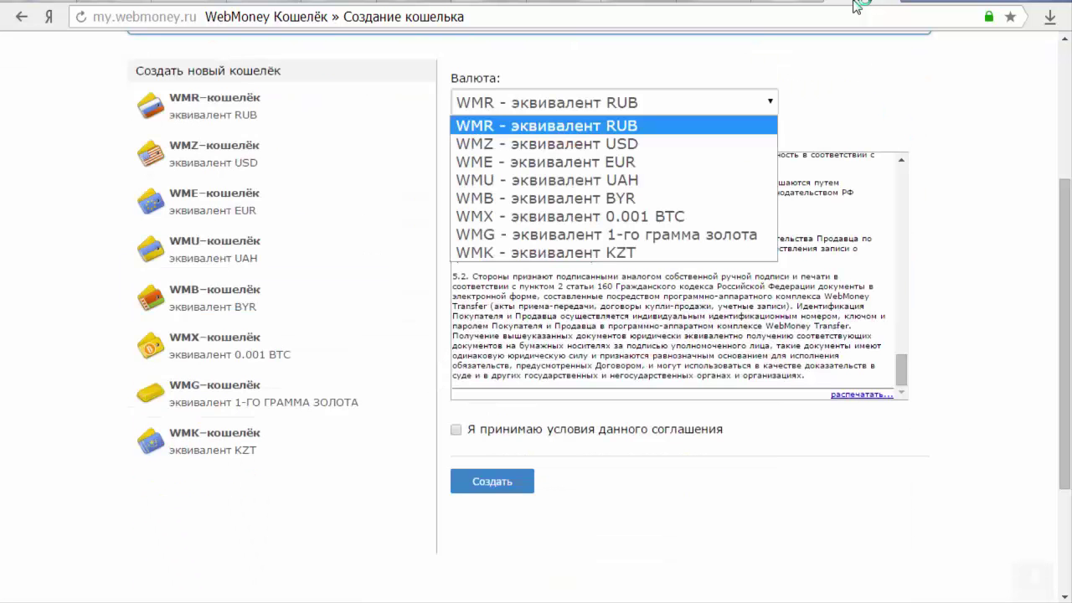
Choose 'WMZ - эквивалент USD' as the currency, accept the agreement, and create the wallet.
key(Down)
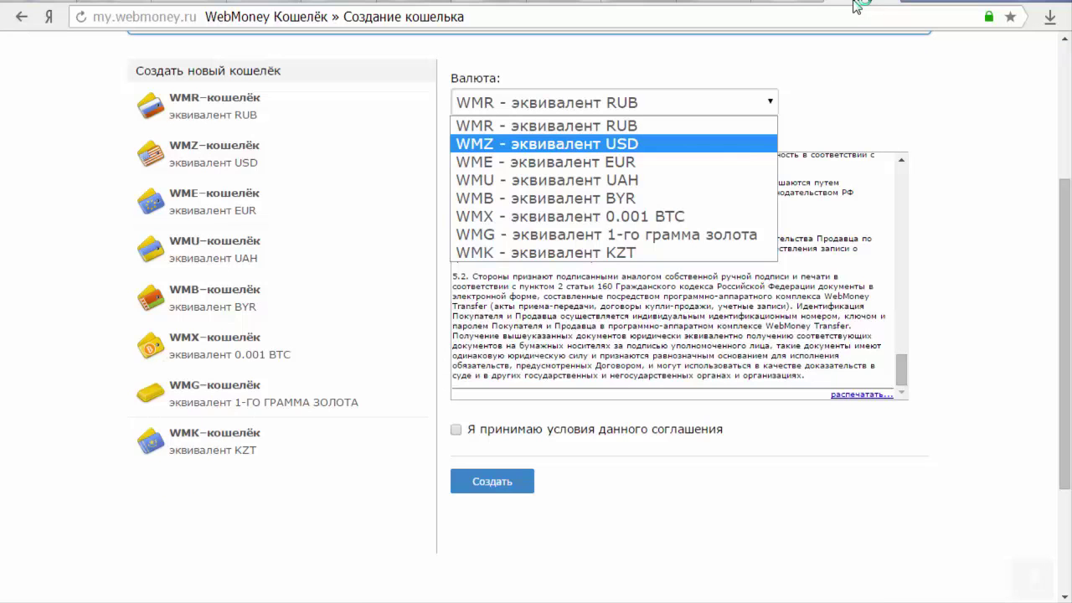
key(Escape)
key(Down)
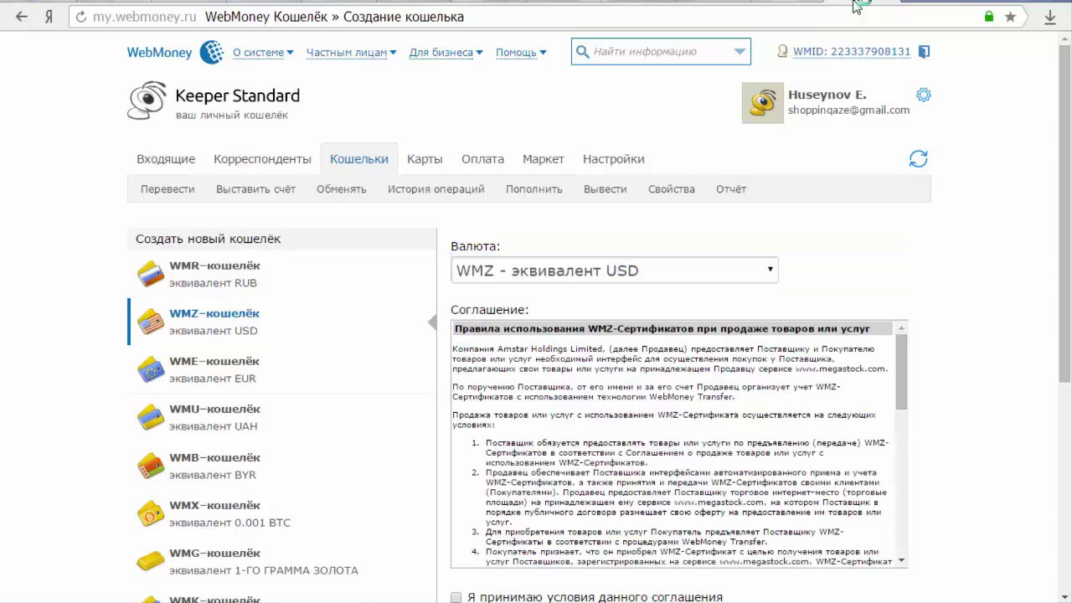
scroll(679, 444, down, 15)
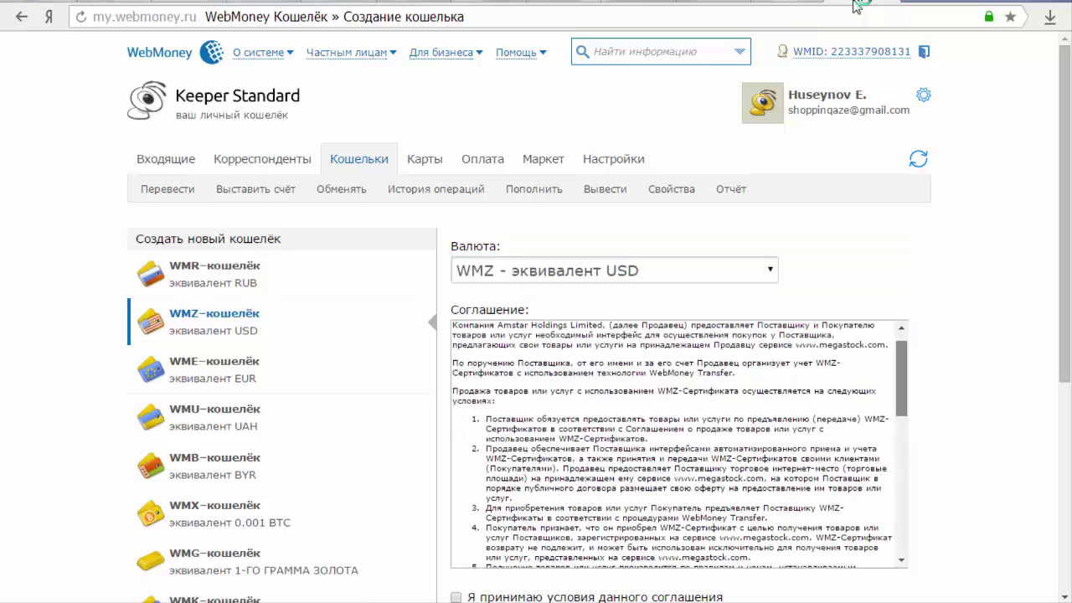
scroll(679, 335, down, 2)
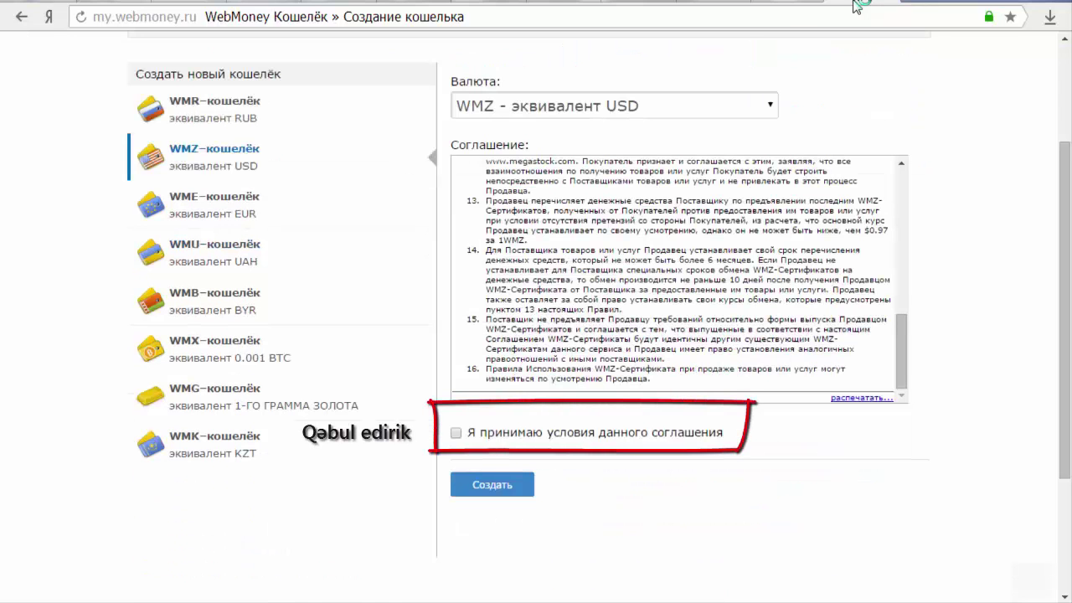
key(space)
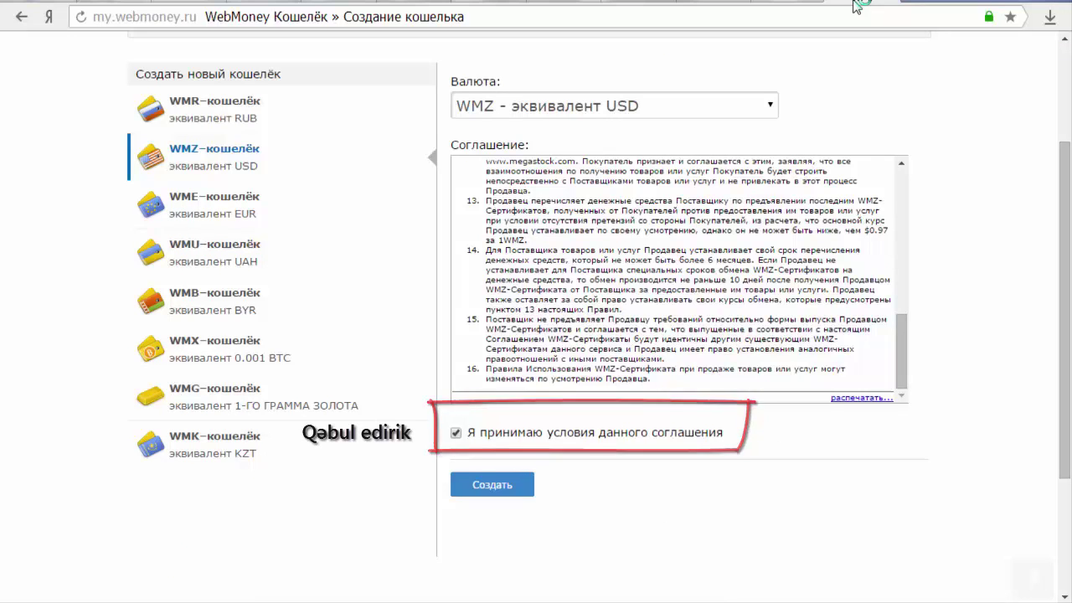
key(Return)
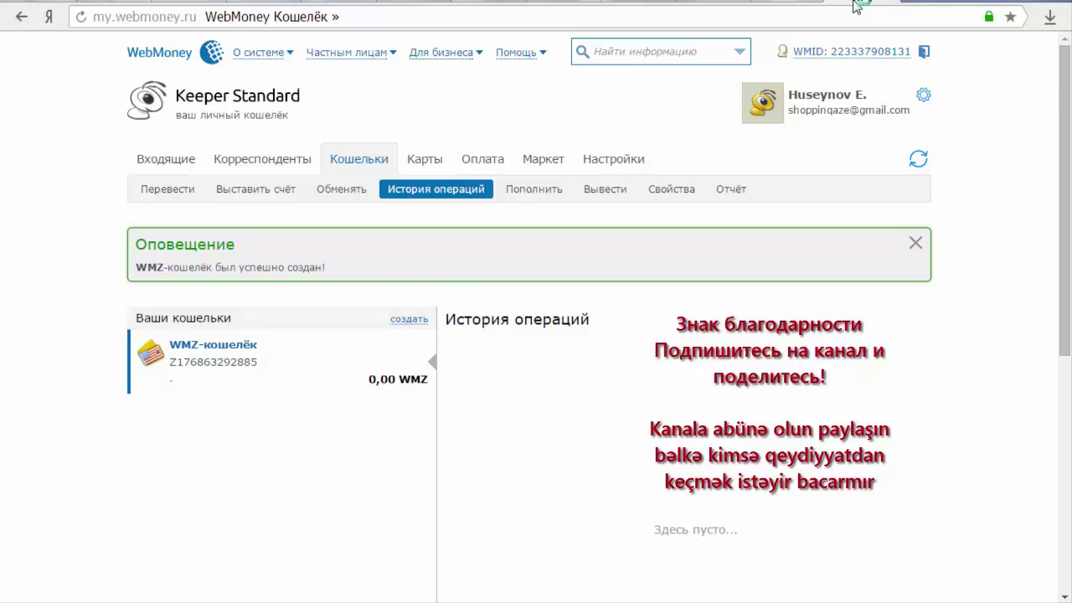
scroll(536, 335, down, 1)
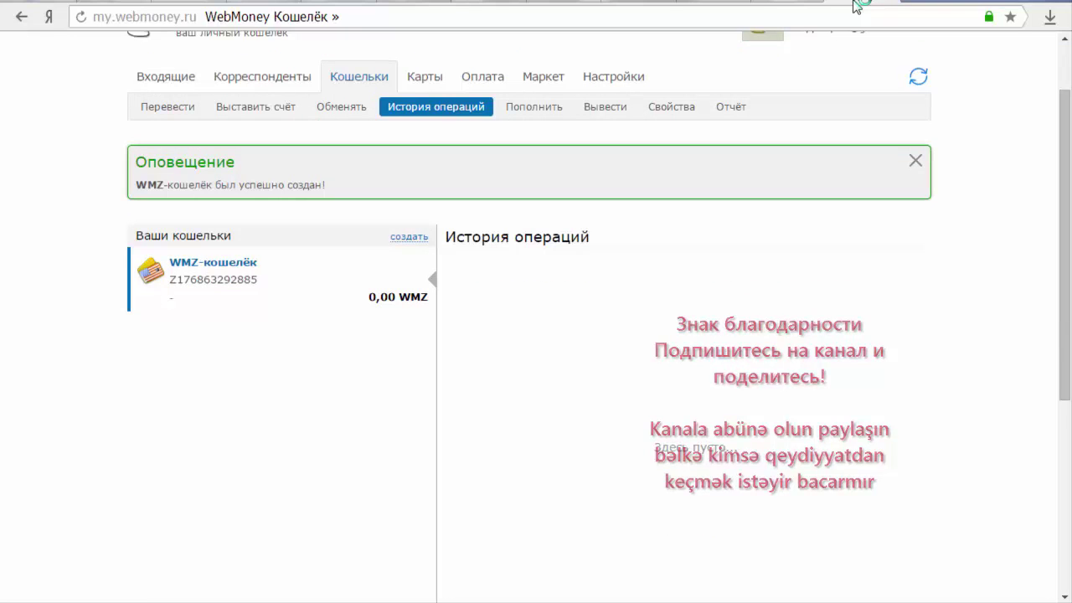